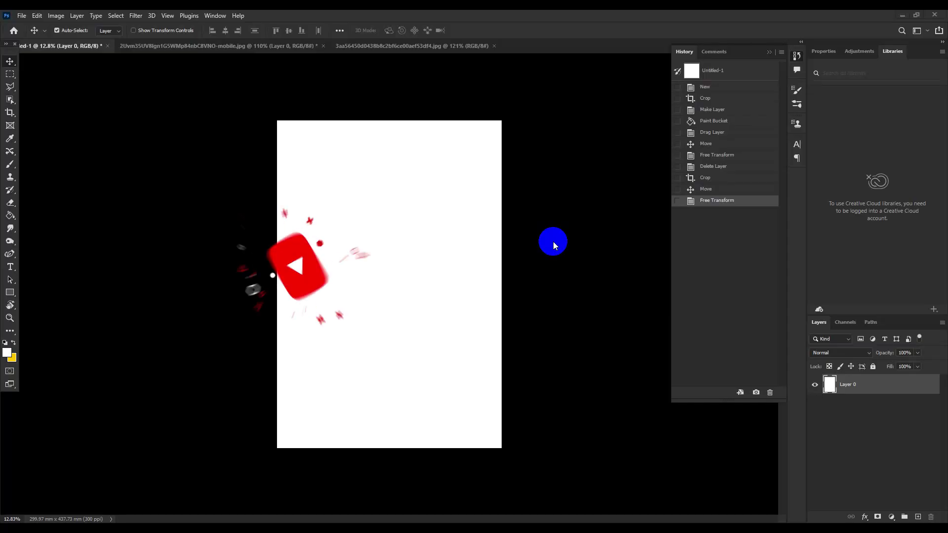
Step: Switch to the 2Uvm…jpg document showing the office building cut out on transparency
left_click(161, 46)
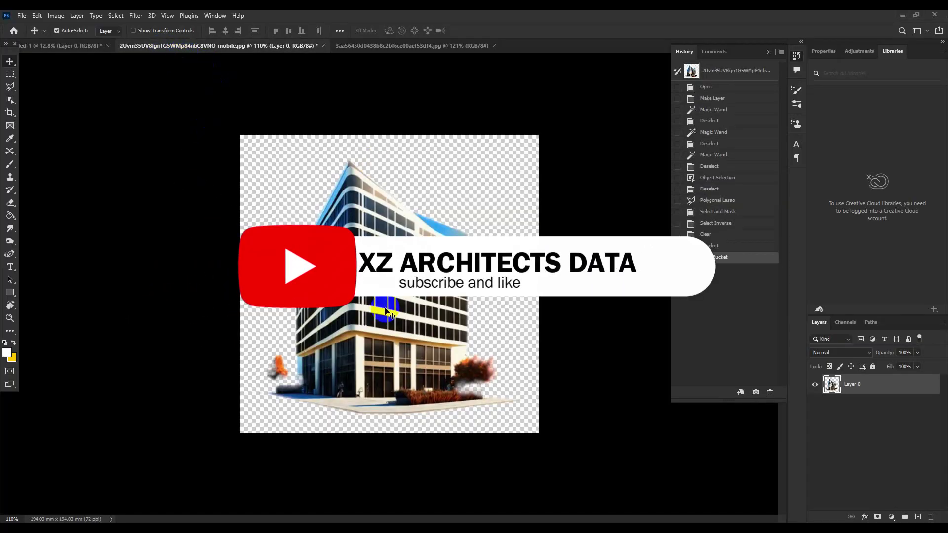
Step: Copy the building onto Untitled-1, scale it to about 830% and centre it
left_click(74, 46)
mouse_move(343, 270)
left_mouse_down()
mouse_move(355, 297)
mouse_move(501, 149)
left_mouse_up()
key("ctrl+t")
left_click_drag(439, 194, 390, 279)
left_click_drag(447, 234, 518, 164)
left_click_drag(378, 287, 366, 295)
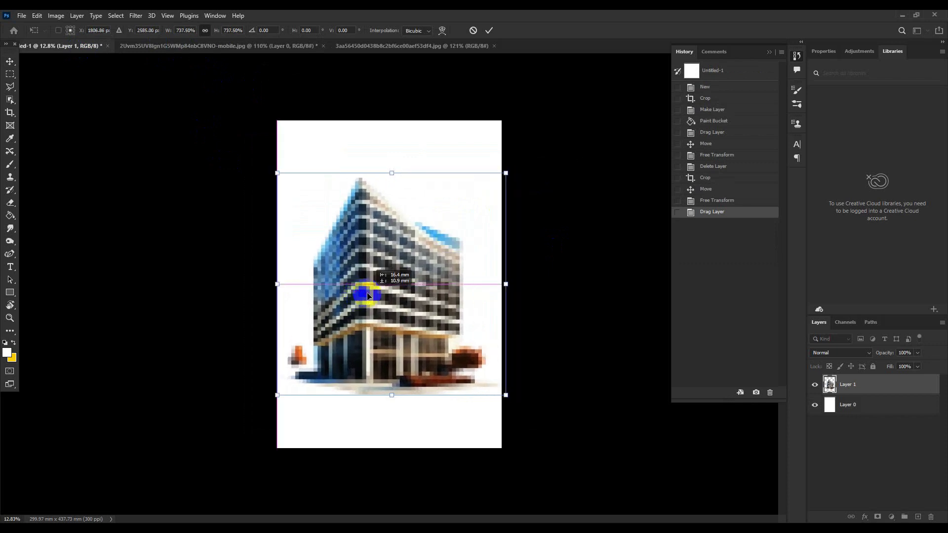
left_click_drag(506, 173, 529, 149)
left_click_drag(417, 250, 412, 255)
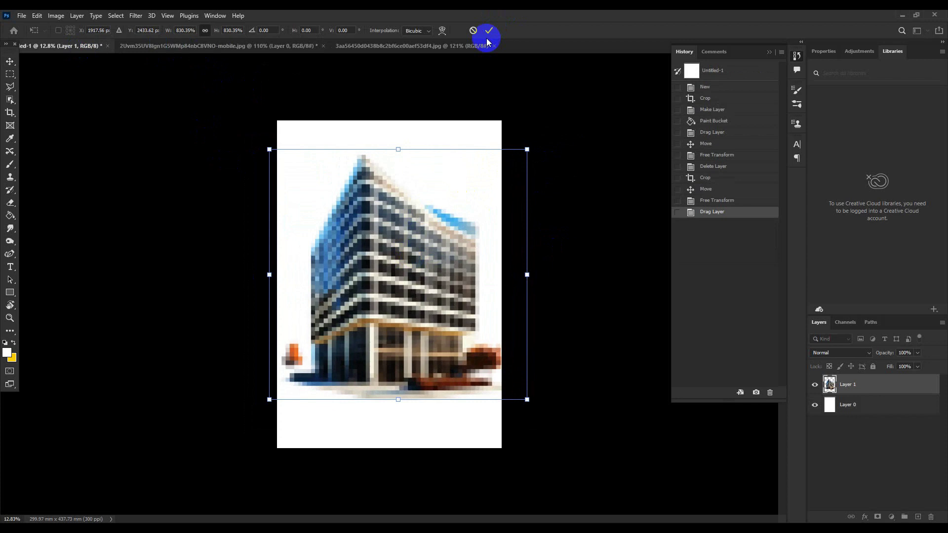
left_click(488, 33)
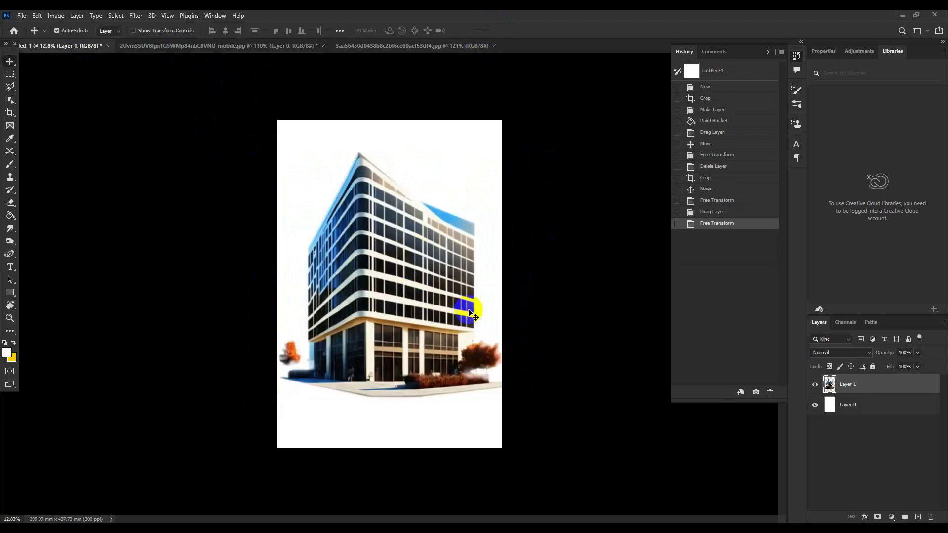
left_click(585, 298)
left_click(61, 18)
left_click(424, 230)
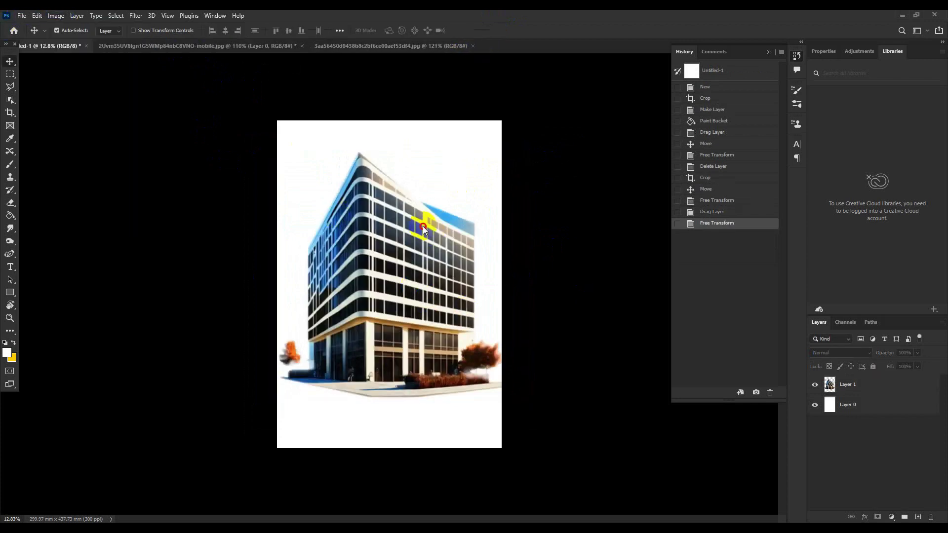
Step: Apply Black & White to the building with Blues 196, Yellows 166 and Greens 138
left_click(56, 15)
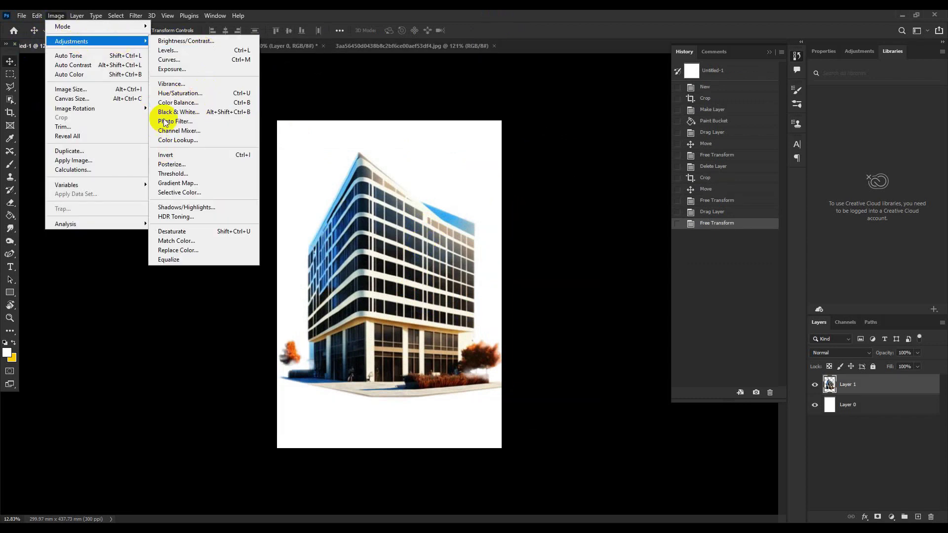
left_click(183, 113)
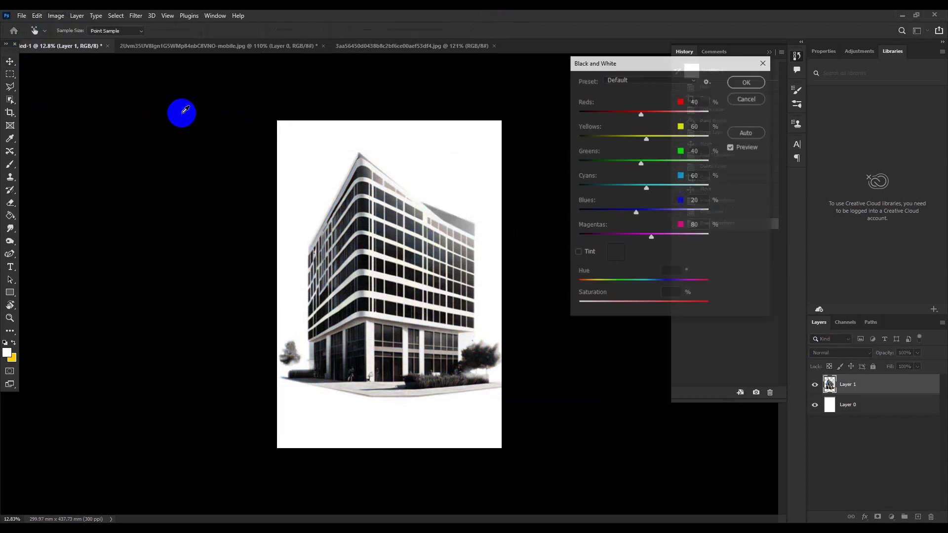
mouse_move(642, 214)
left_mouse_down()
mouse_move(730, 214)
mouse_move(677, 214)
mouse_move(684, 231)
left_mouse_up()
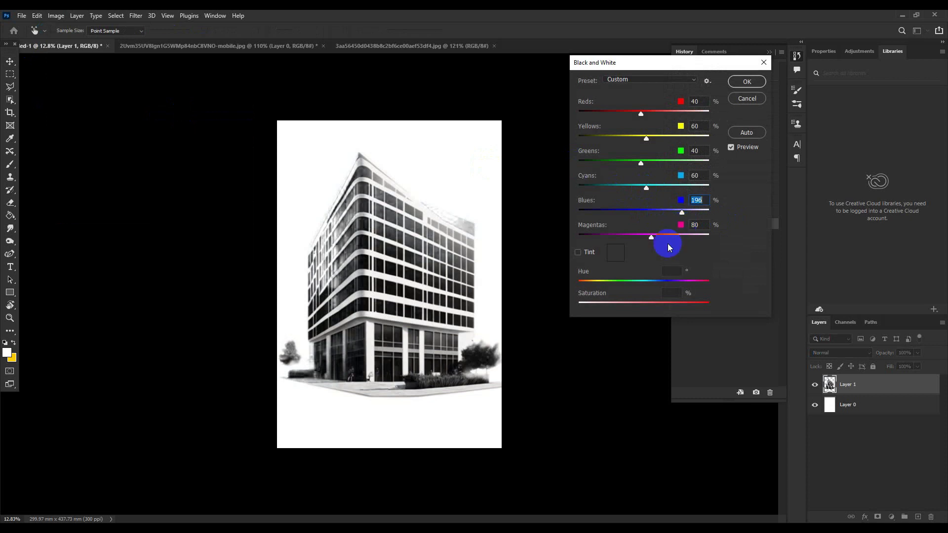
mouse_move(654, 170)
left_mouse_down()
mouse_move(674, 164)
mouse_move(677, 142)
mouse_move(688, 140)
mouse_move(660, 142)
mouse_move(649, 147)
mouse_move(721, 148)
left_mouse_up()
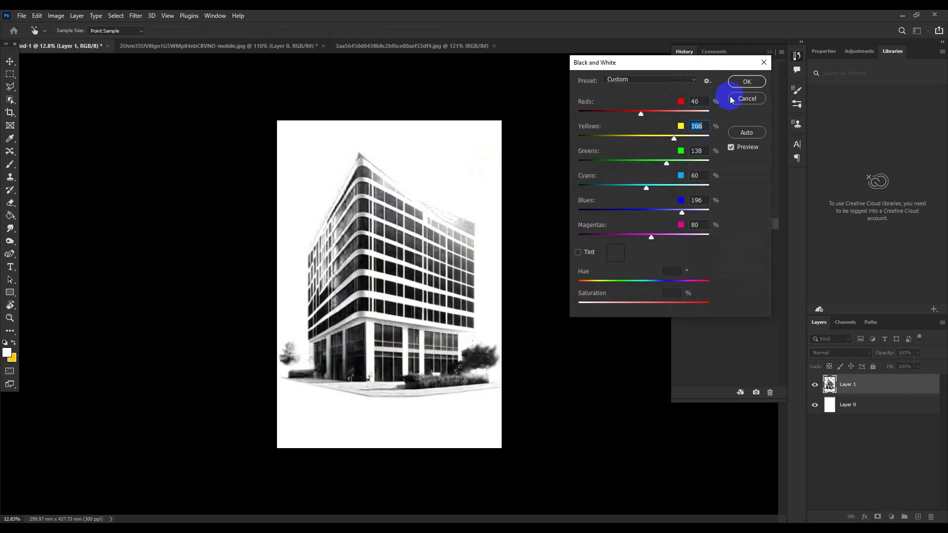
left_click(744, 82)
Step: Brighten the grayscale building with Levels: midtones 1.58, white input 254
key("ctrl+l")
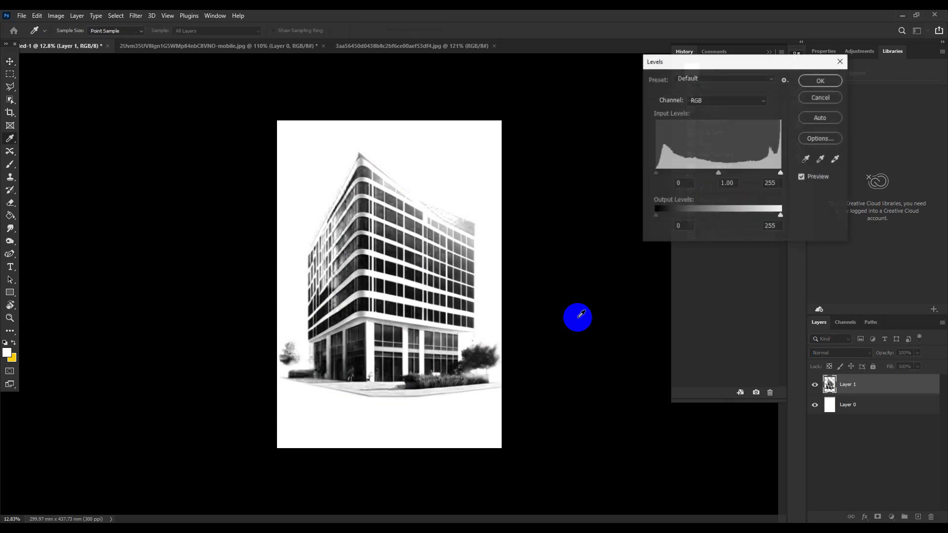
mouse_move(720, 173)
left_mouse_down()
mouse_move(731, 175)
mouse_move(705, 182)
left_mouse_up()
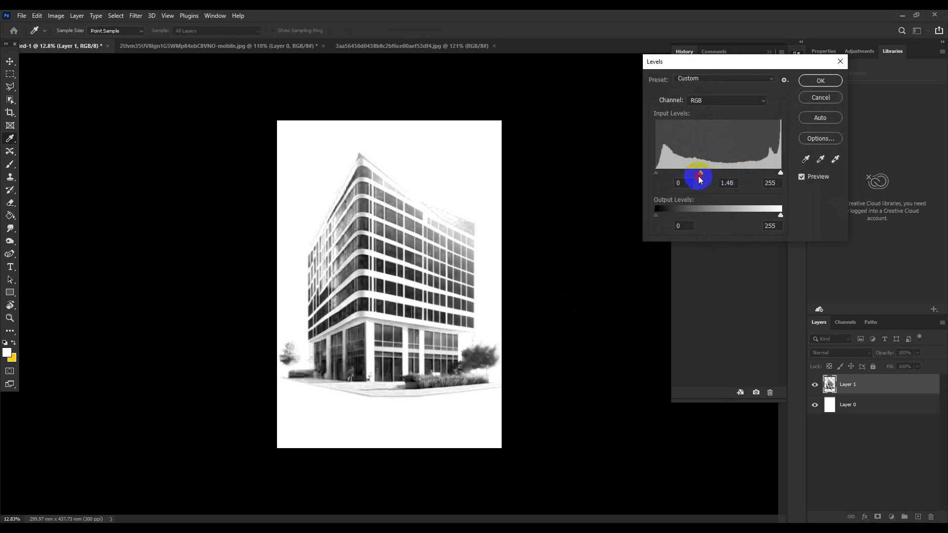
left_click_drag(656, 172, 657, 174)
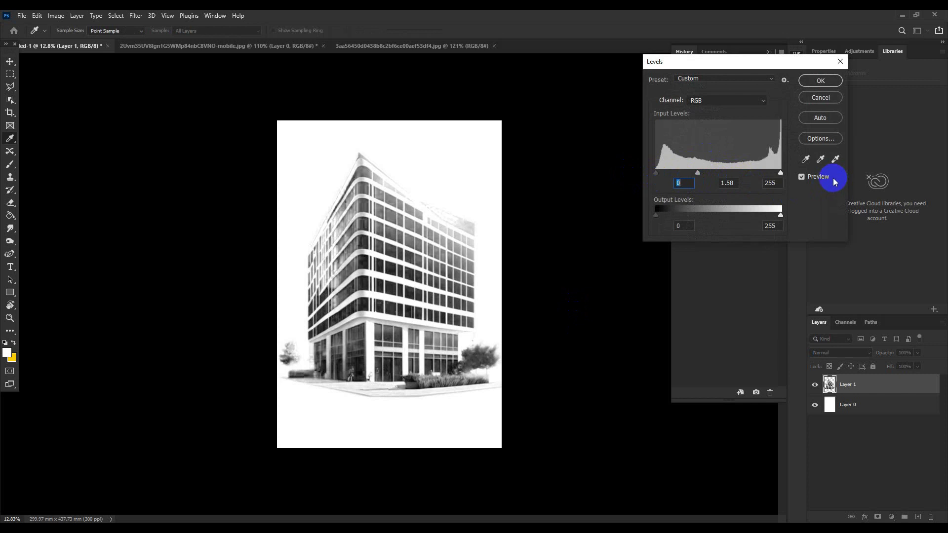
mouse_move(776, 172)
left_mouse_down()
mouse_move(752, 169)
mouse_move(783, 172)
left_mouse_up()
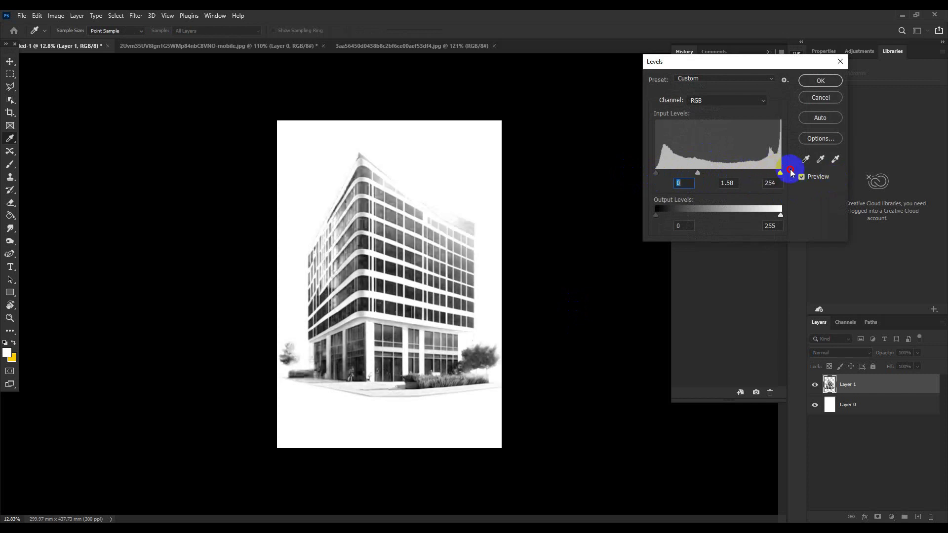
left_click(821, 80)
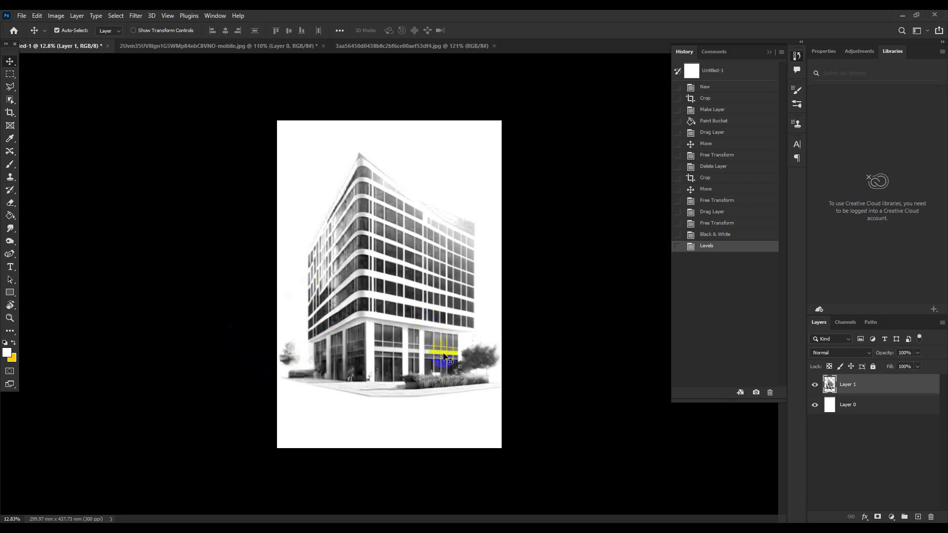
Step: Marquee-select a 300 × 349 mm area from the canvas top to the building's ground line
scroll(444, 356, "up", 1)
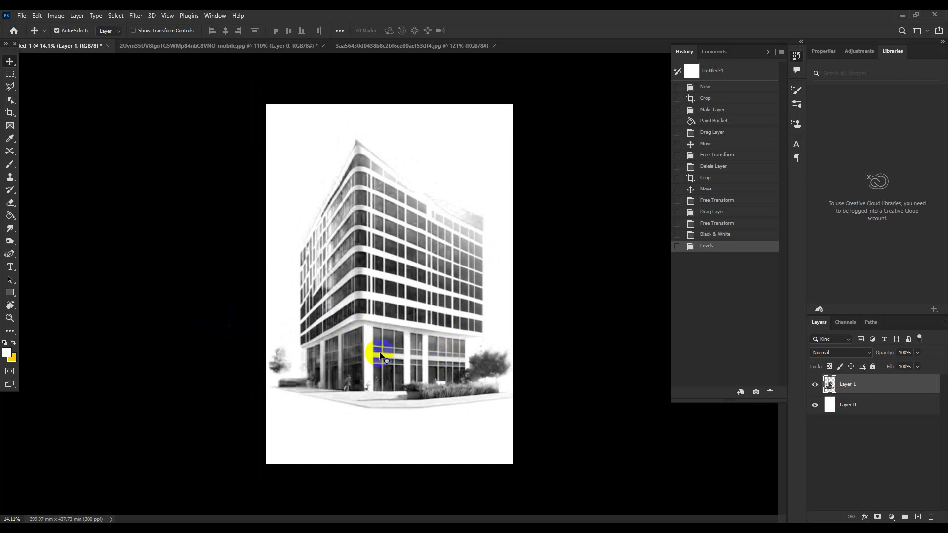
left_click(8, 74)
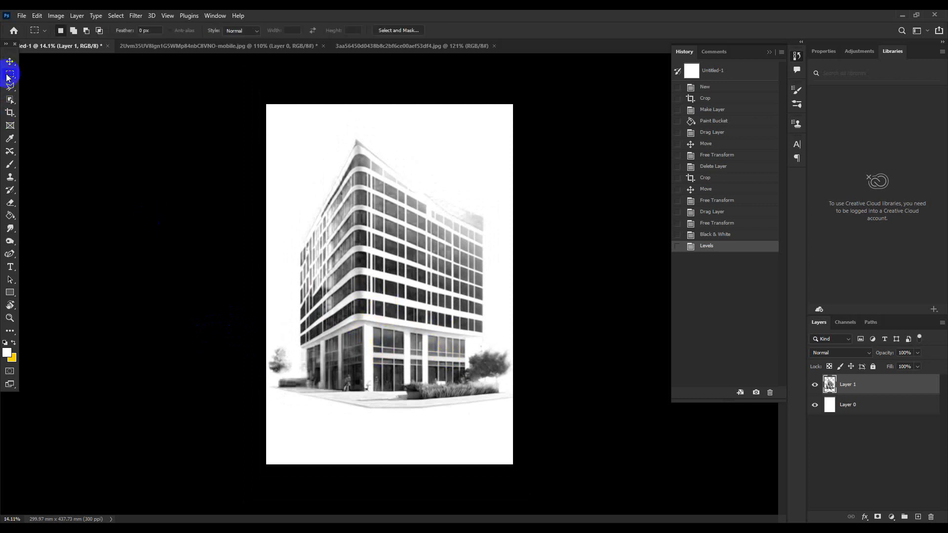
left_click_drag(266, 105, 510, 352)
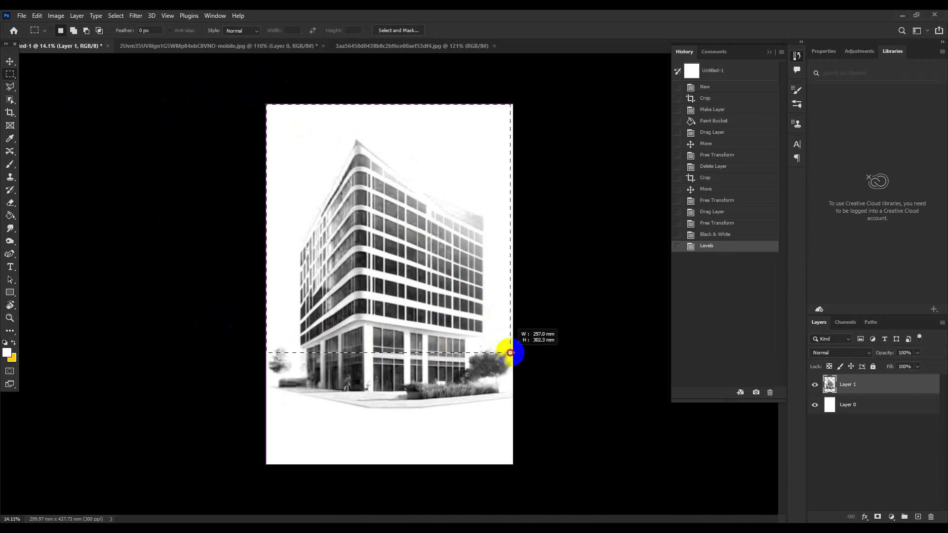
left_click_drag(512, 358, 524, 392)
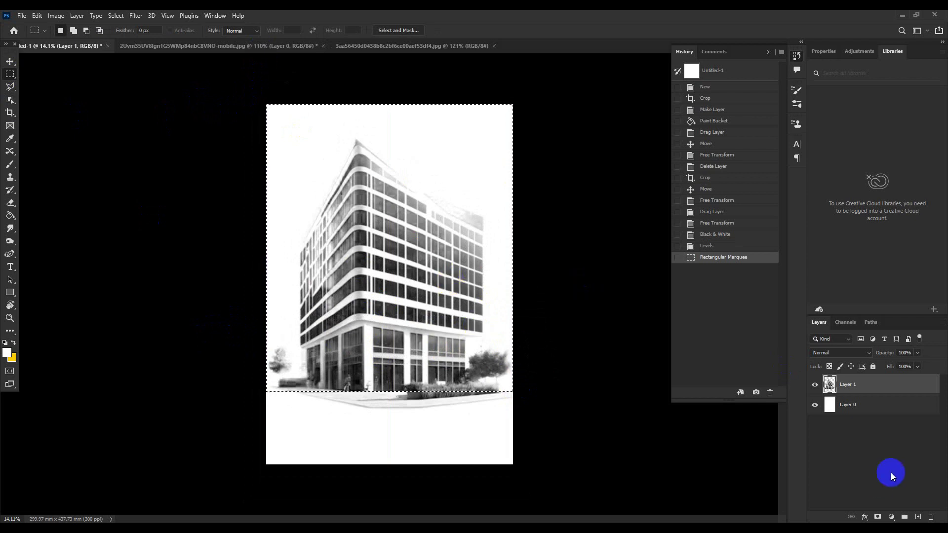
left_click(891, 517)
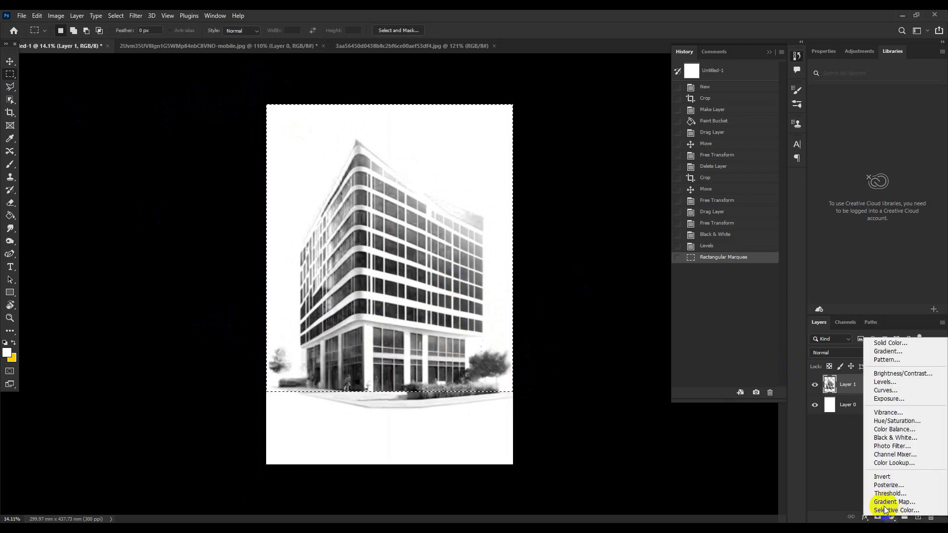
Step: Add a #ffb72d Solid Color fill layer and place it beneath the building layer
left_click(884, 343)
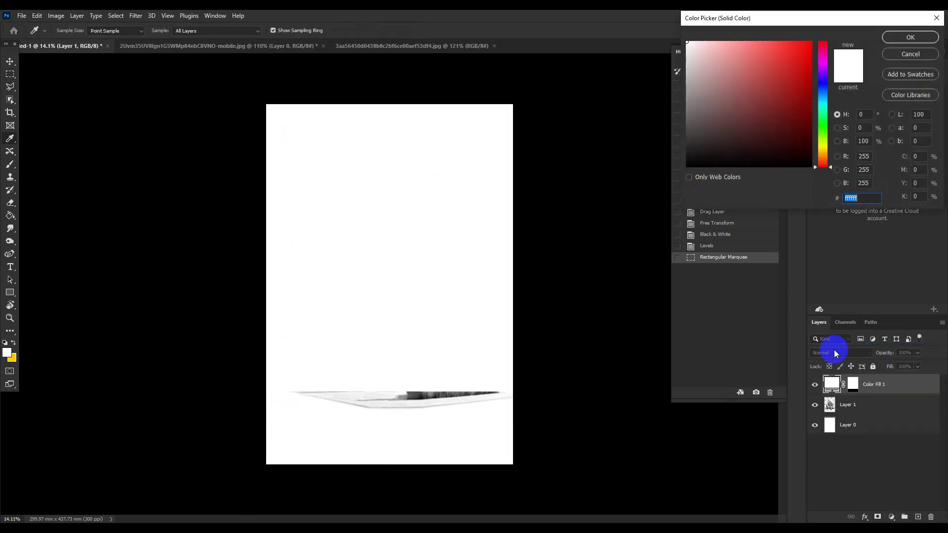
left_click_drag(824, 159, 823, 156)
left_click_drag(773, 85, 789, 41)
left_click_drag(816, 161, 818, 156)
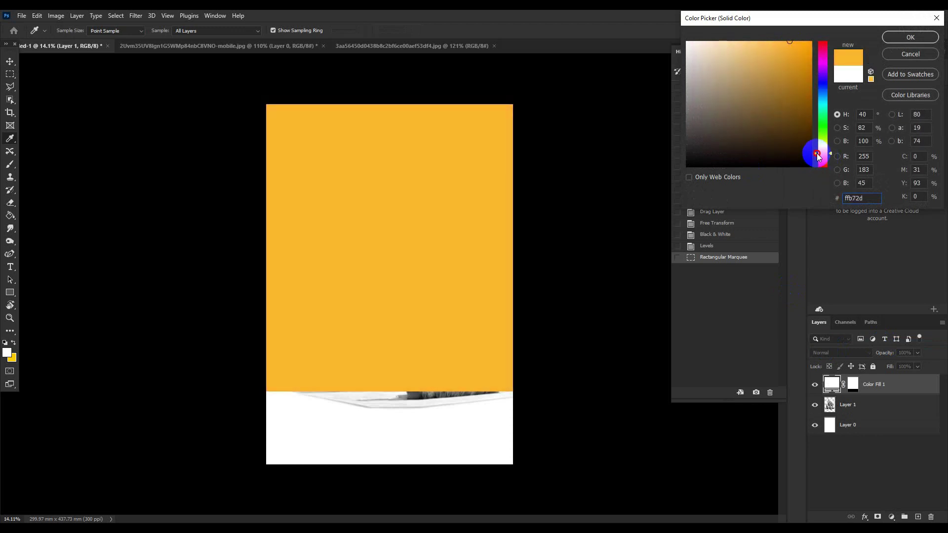
left_click(887, 38)
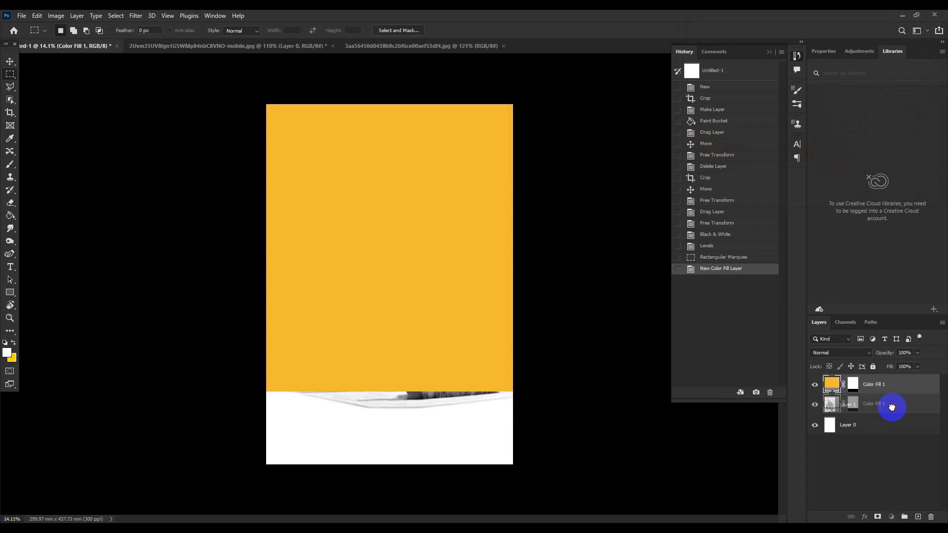
left_click_drag(889, 384, 893, 413)
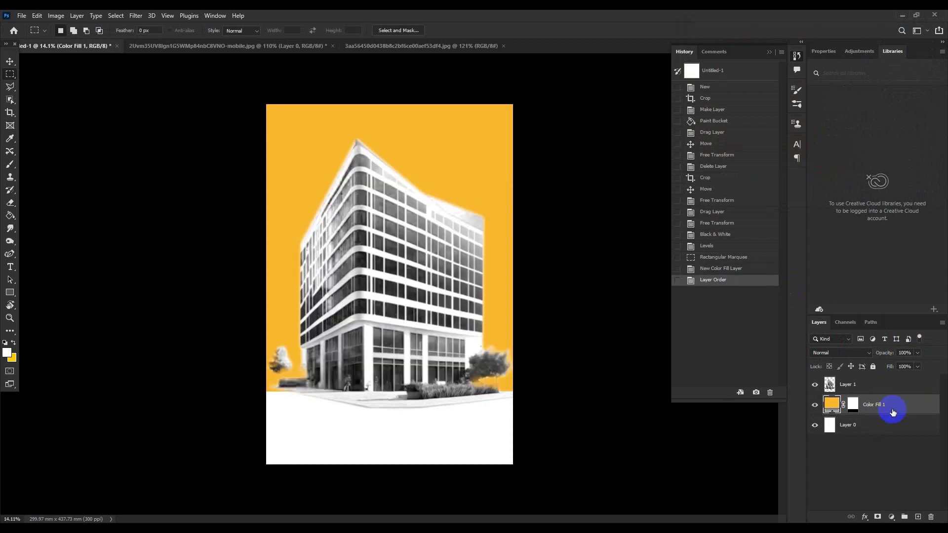
scroll(438, 148, "up", 2)
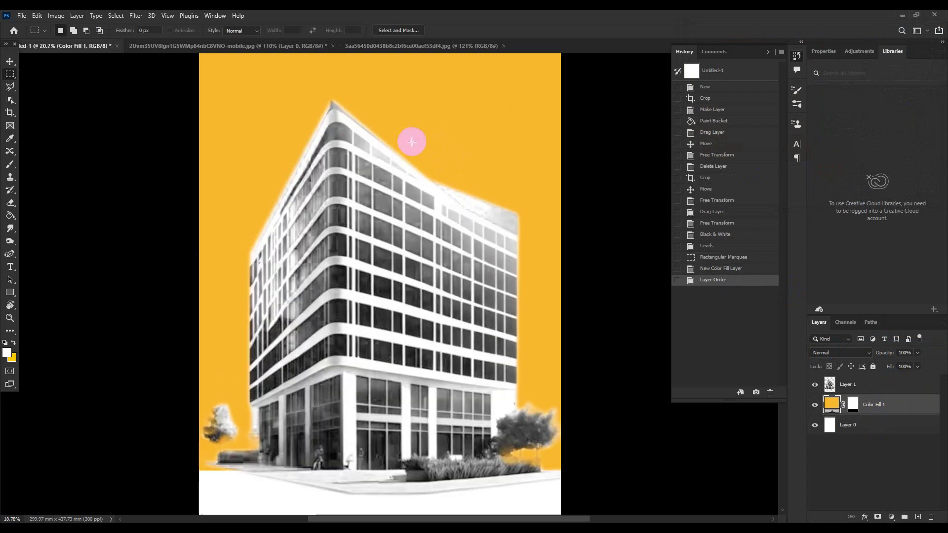
scroll(412, 141, "down", 1)
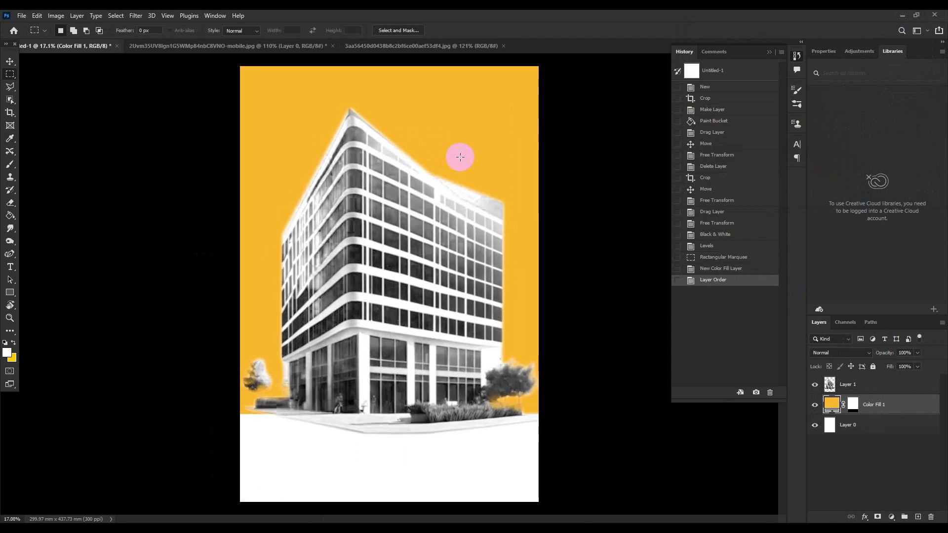
Step: On the people sheet, unlock the background and delete the white background with Magic Wand
left_click(245, 48)
left_click(371, 47)
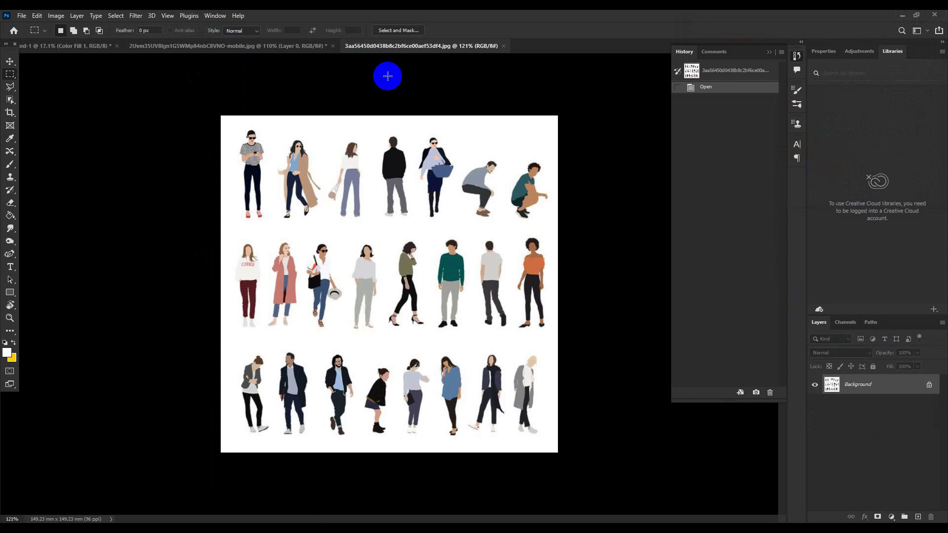
left_click(929, 386)
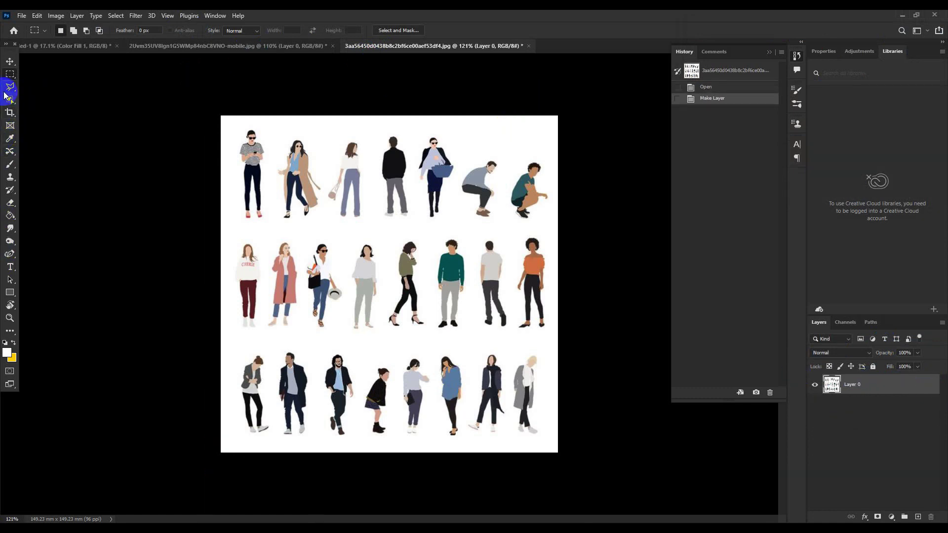
right_click(9, 99)
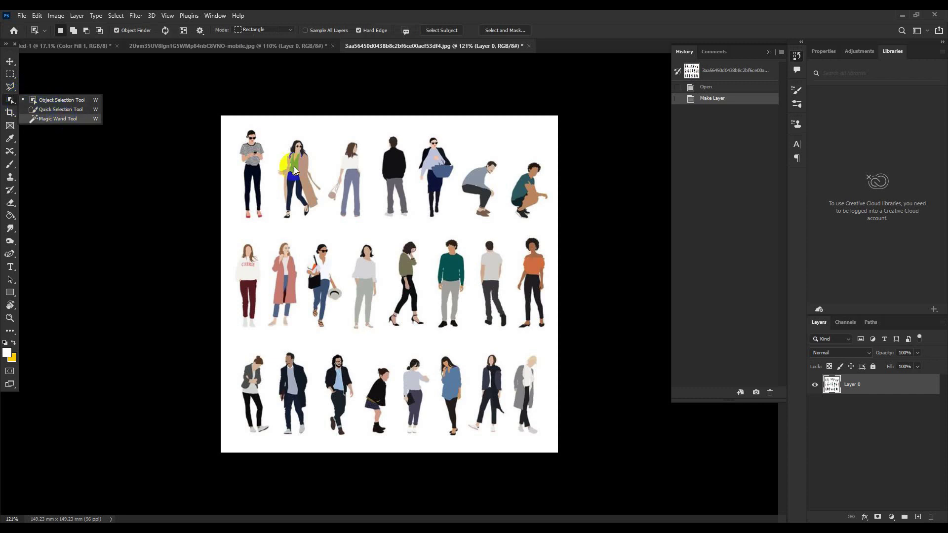
left_click(60, 119)
left_click(371, 137)
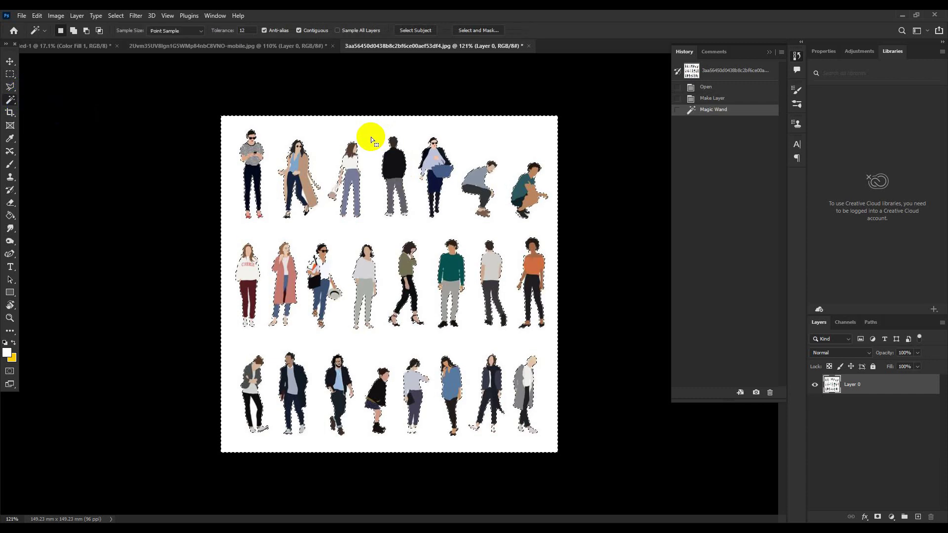
key("Delete")
key("ctrl+d")
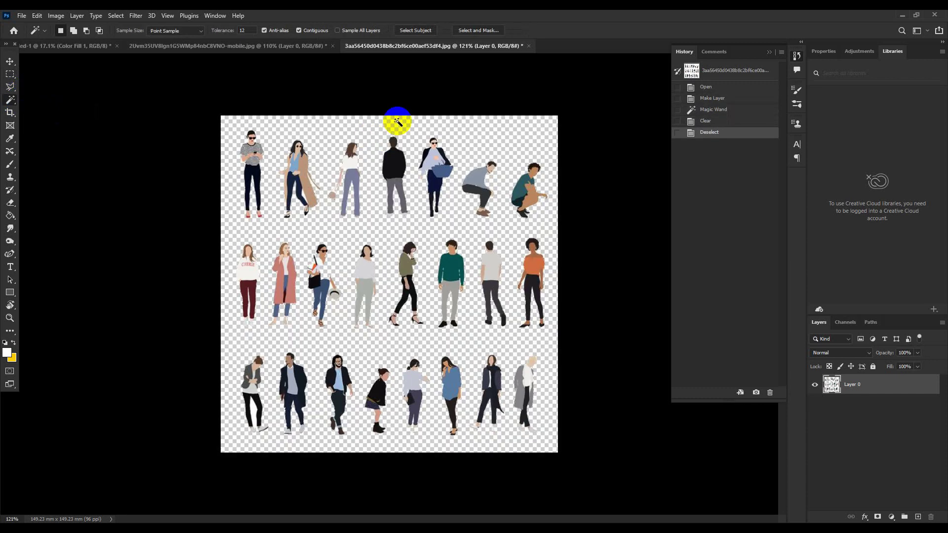
scroll(68, 97, "up", 2)
Step: Outline the striped-top woman with the Polygonal Lasso and drag her toward the poster
left_click(10, 87)
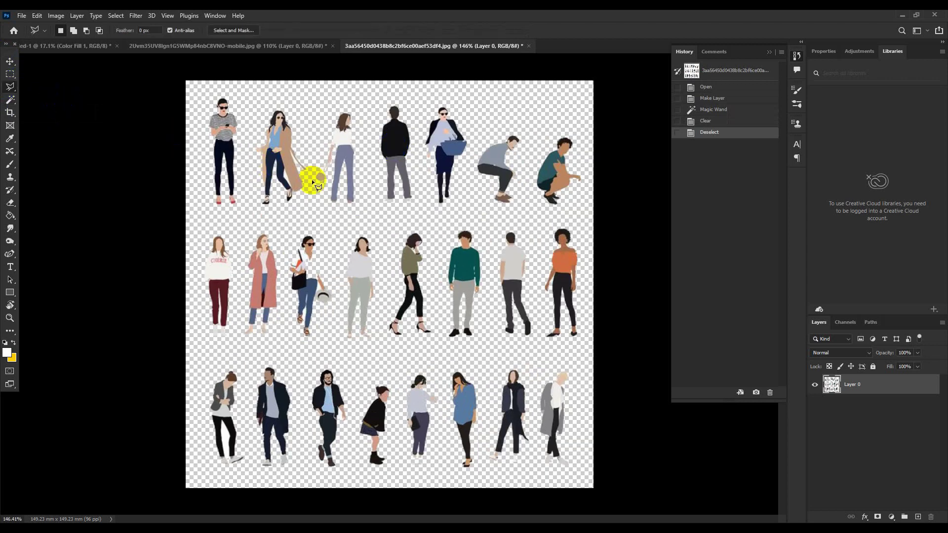
left_click(202, 200)
left_click(189, 117)
left_click(203, 87)
left_click(249, 93)
left_click(243, 211)
left_click(210, 221)
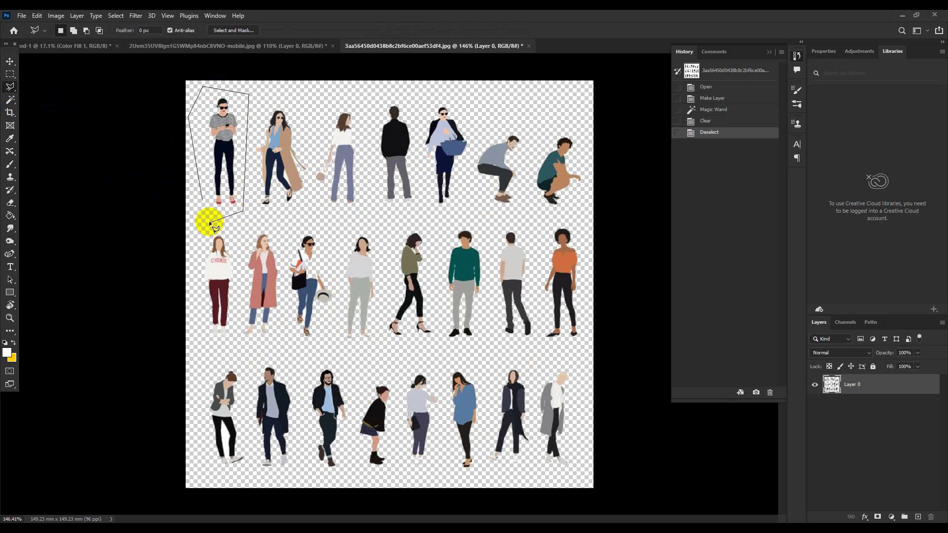
left_click(199, 200)
key("v")
mouse_move(210, 195)
left_mouse_down()
mouse_move(55, 43)
mouse_move(390, 283)
left_mouse_up()
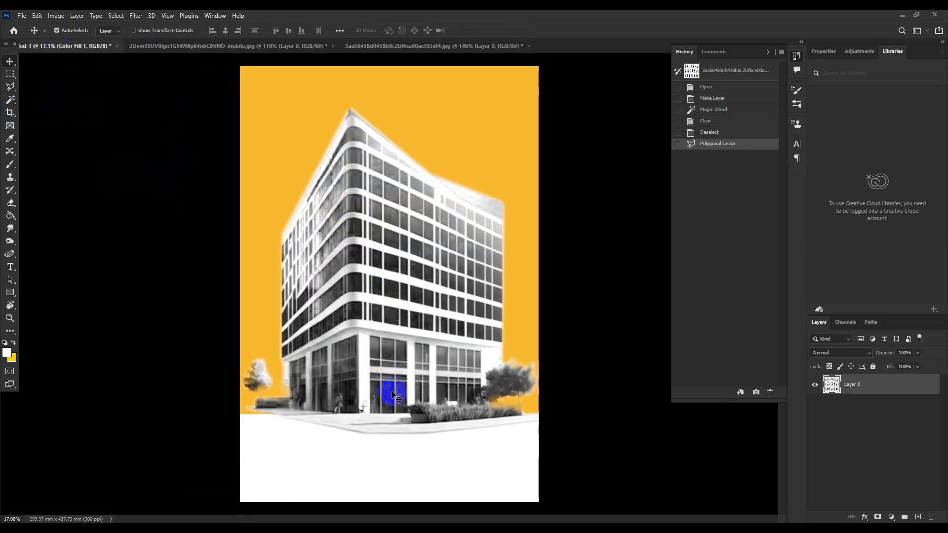
Step: Drop the woman onto the poster as Layer 2, reorder layers and lock the building layer
left_click_drag(393, 393, 393, 395)
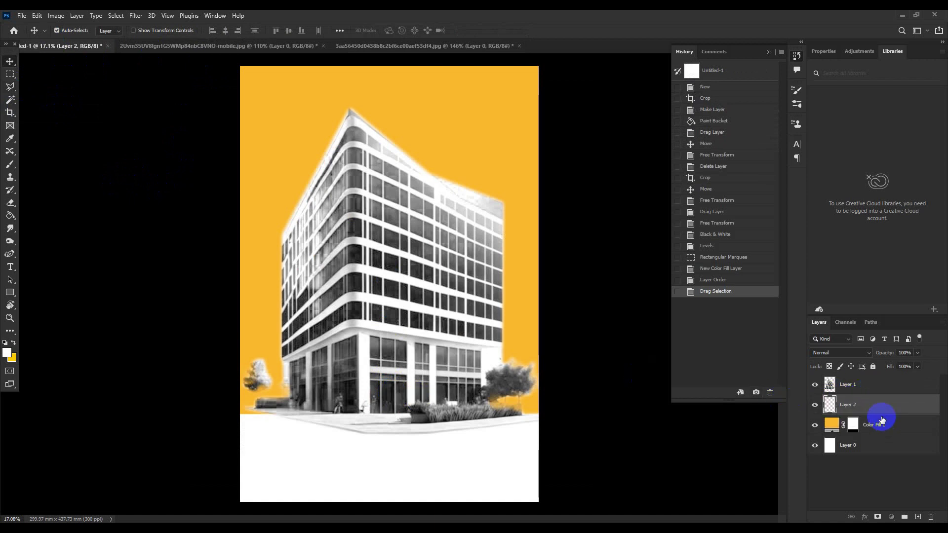
left_click_drag(882, 420, 882, 416)
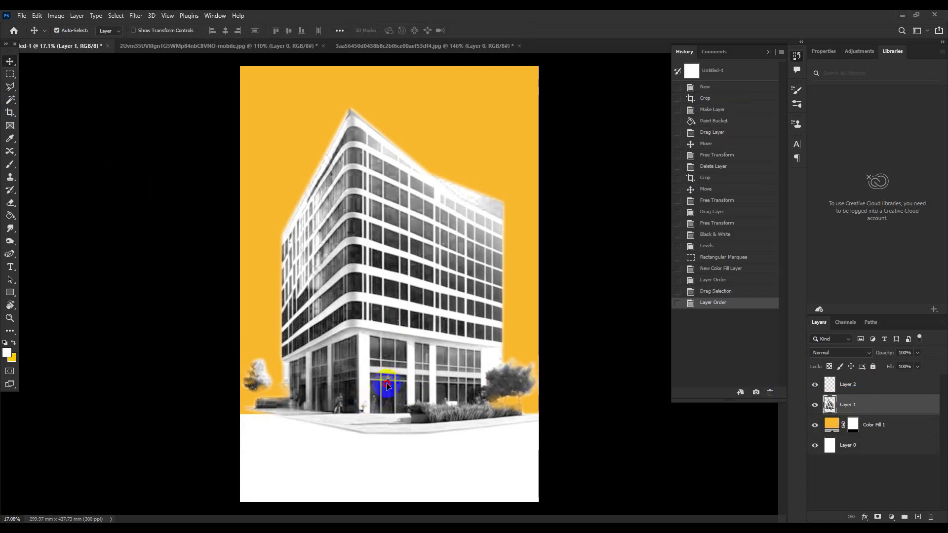
left_click_drag(388, 385, 376, 437)
key("ctrl+z")
left_click(872, 367)
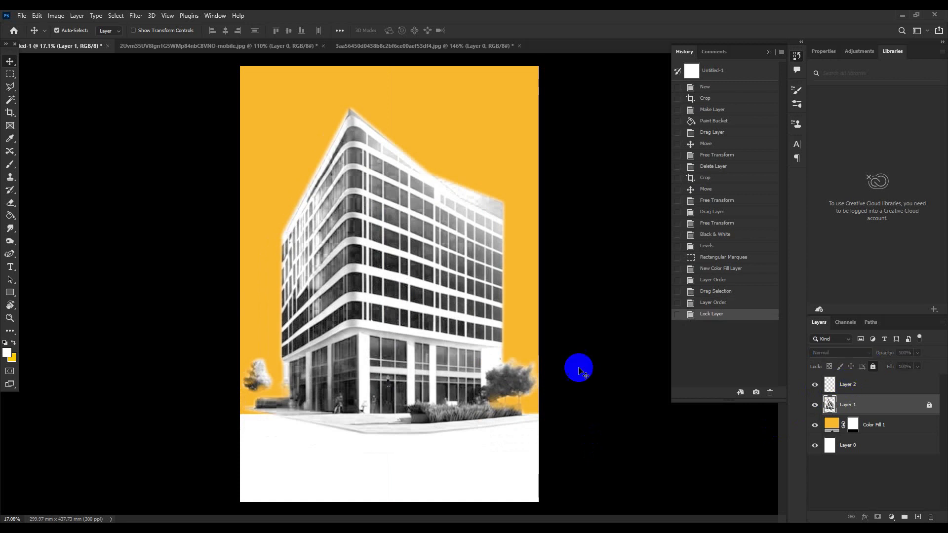
Step: Scale the woman figure to about 346% and commit the transform
left_click(389, 384)
key("ctrl+t")
mouse_move(392, 369)
left_mouse_down()
mouse_move(400, 357)
mouse_move(295, 433)
mouse_move(299, 418)
left_mouse_up()
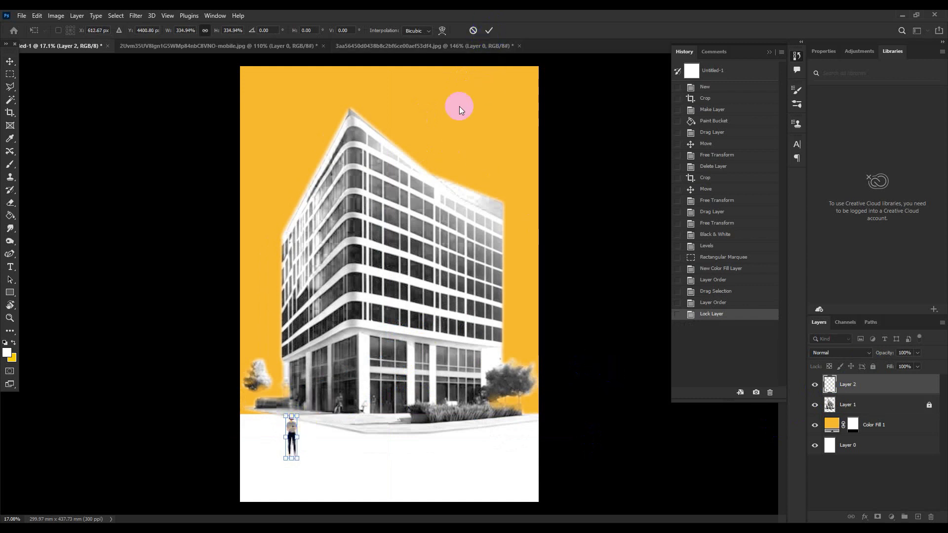
left_click(490, 32)
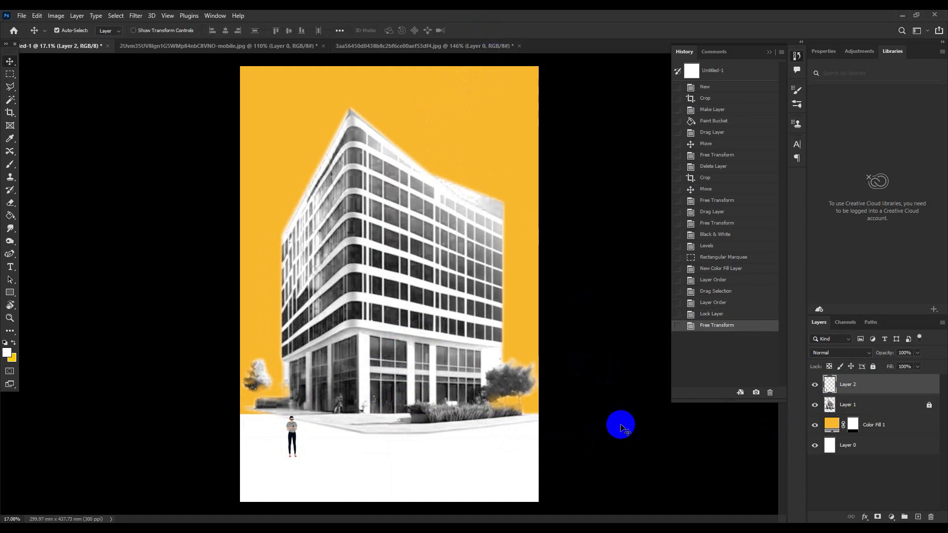
Step: Return to the people sheet and shift the selection outline onto the next figure
left_click(279, 48)
left_click(350, 46)
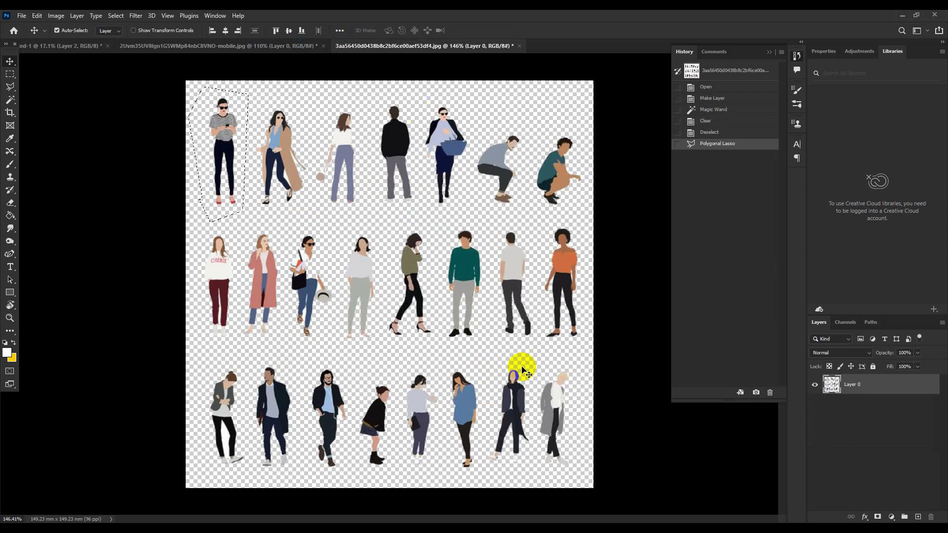
left_click(5, 74)
left_click_drag(234, 208, 339, 212)
Step: Bring the light-clad woman onto the poster, scale her to about 307%, place her near the entrance
key("v")
mouse_move(350, 164)
left_mouse_down()
mouse_move(53, 45)
mouse_move(348, 452)
left_mouse_up()
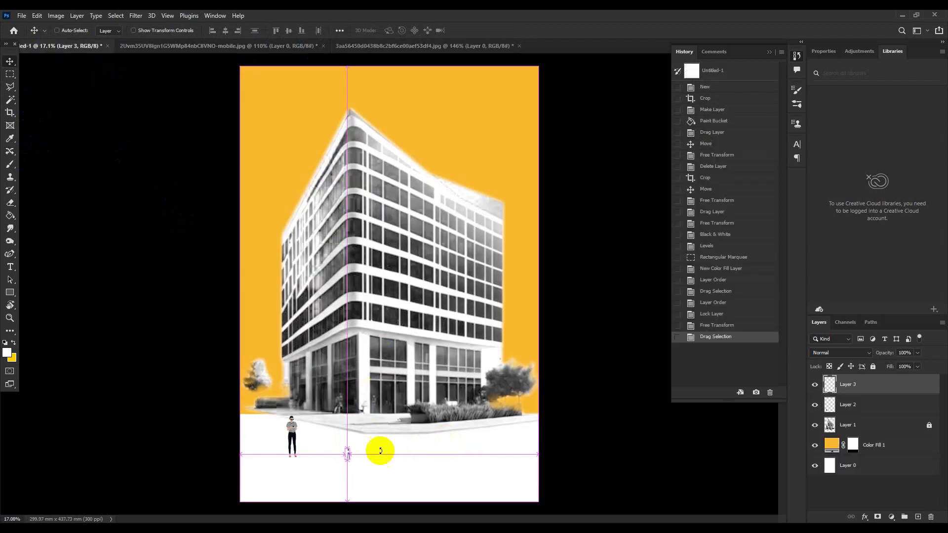
key("ctrl+t")
left_click_drag(350, 447, 380, 430)
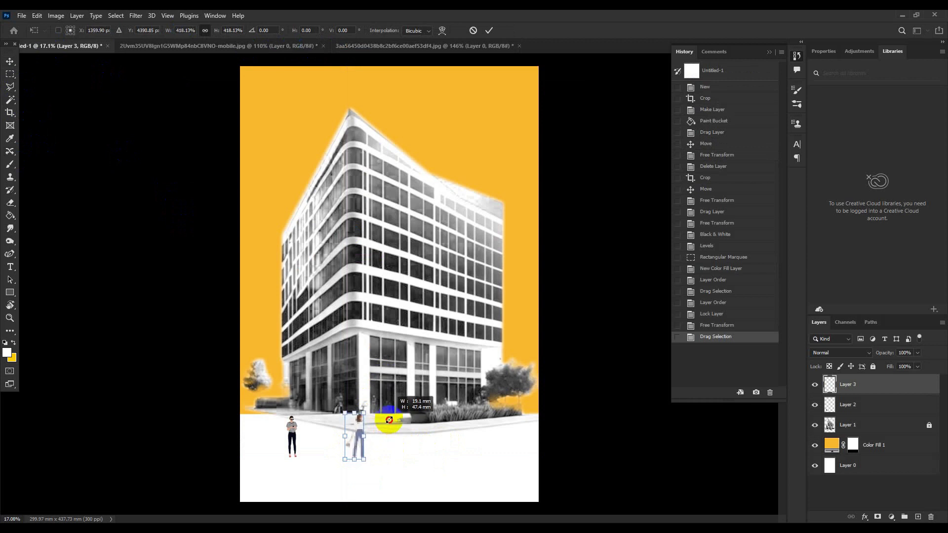
left_click(489, 30)
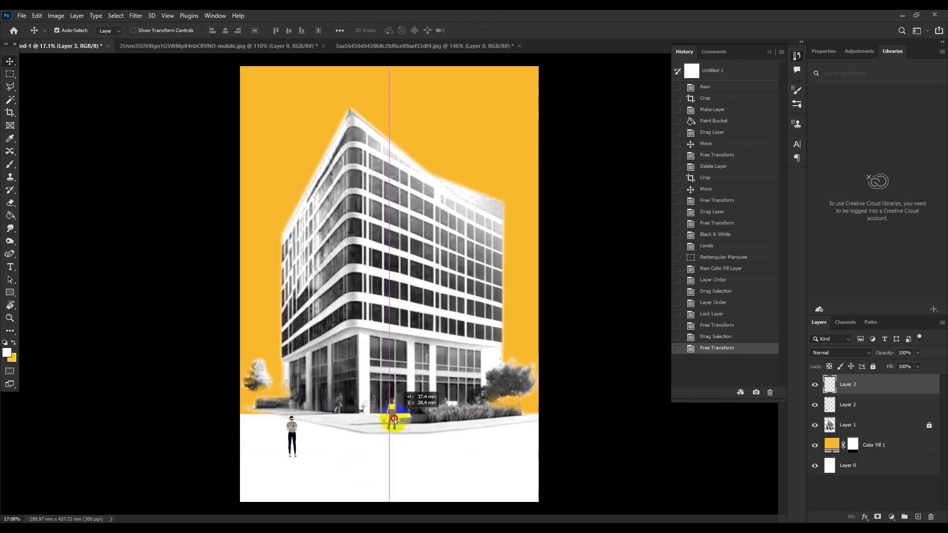
left_click_drag(393, 413, 394, 419)
Step: Add the man in the black jacket at right, scaled up, and lock the background layer
left_click(395, 47)
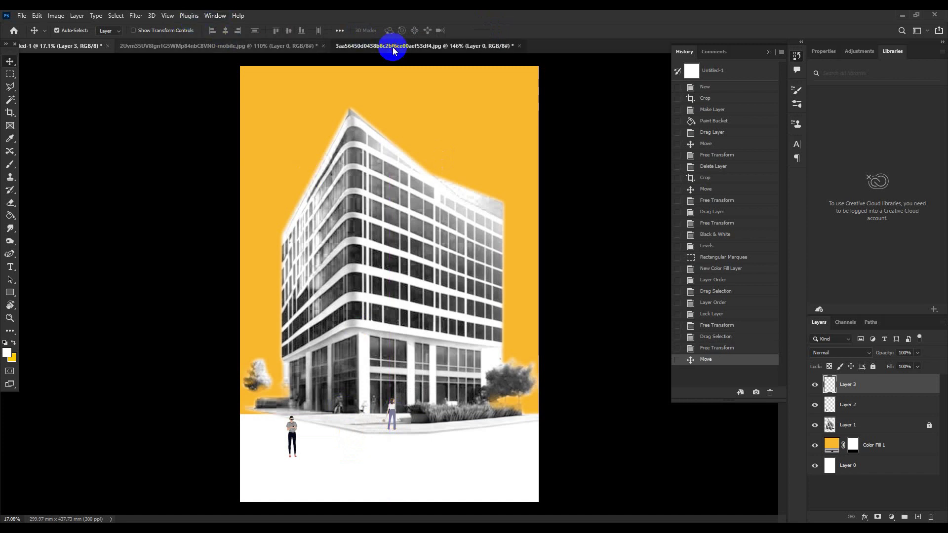
left_click_drag(341, 174, 363, 245)
key("ctrl+z")
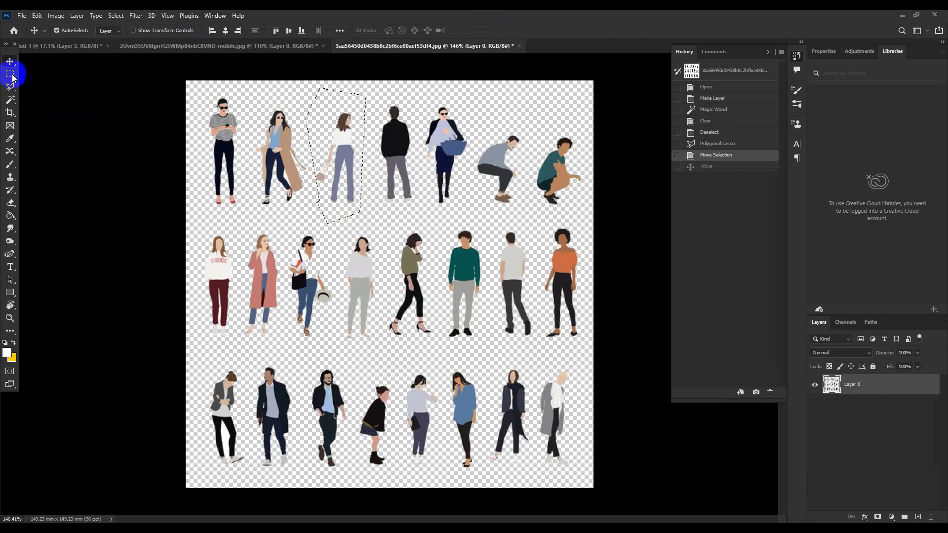
left_click(9, 74)
mouse_move(342, 181)
left_mouse_down()
mouse_move(399, 182)
mouse_move(85, 51)
mouse_move(453, 447)
mouse_move(479, 407)
left_mouse_up()
key("v")
key("ctrl+t")
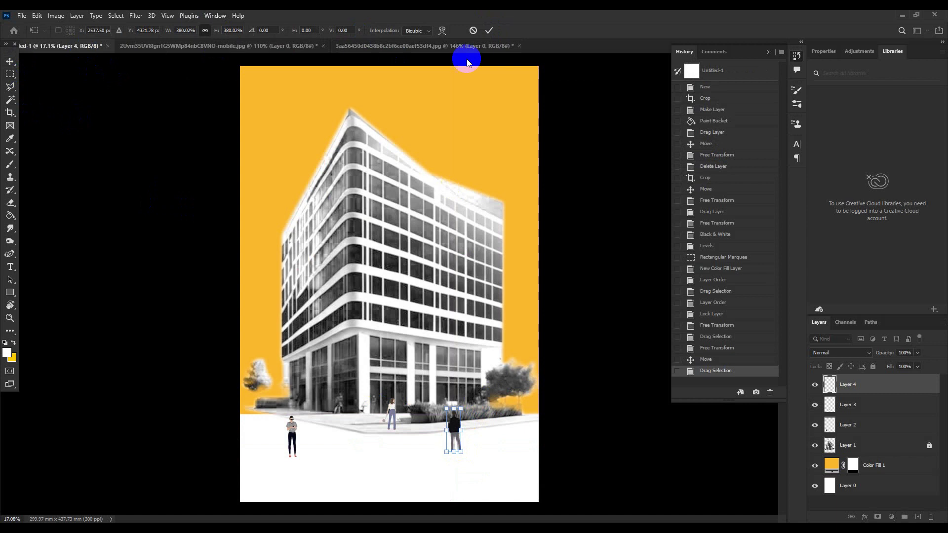
left_click(489, 30)
mouse_move(462, 436)
left_mouse_down()
mouse_move(451, 438)
mouse_move(505, 439)
left_mouse_up()
key("ctrl+z")
left_click(872, 367)
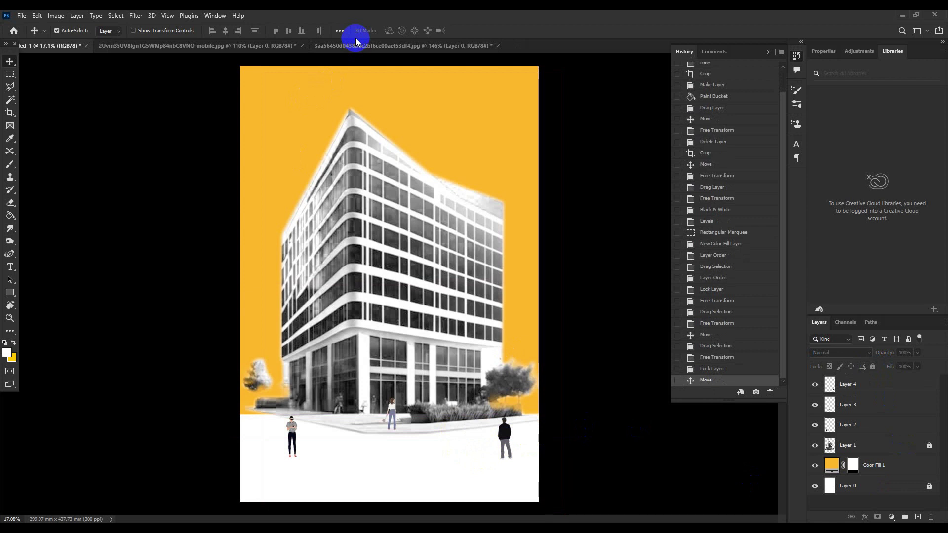
Step: Select the woman in green on the people sheet and drag her into Untitled-1
left_click(356, 45)
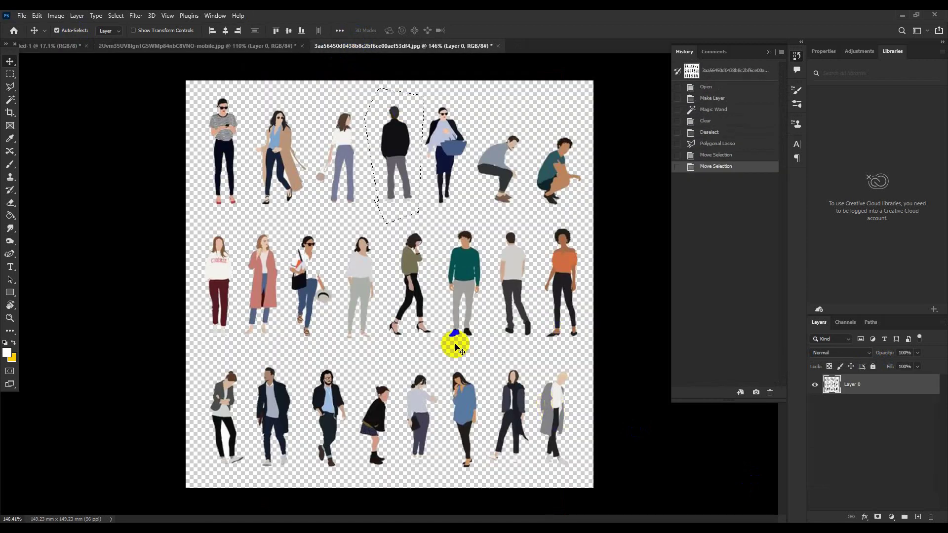
left_click_drag(413, 250, 383, 190)
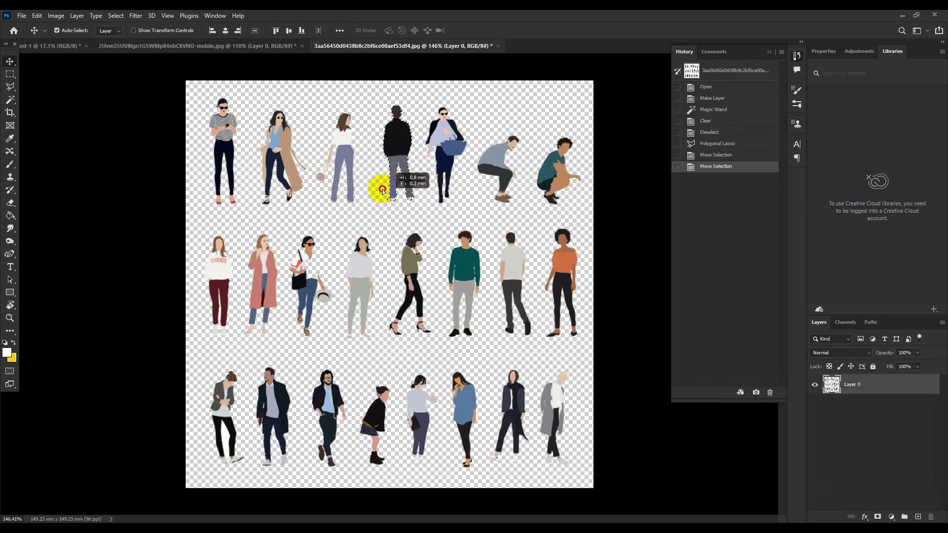
key("ctrl")
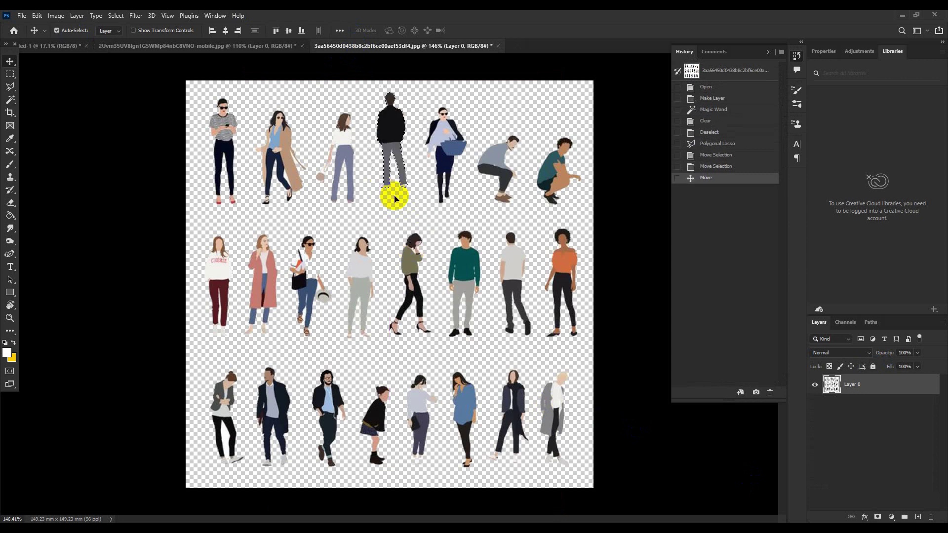
key("ctrl+z")
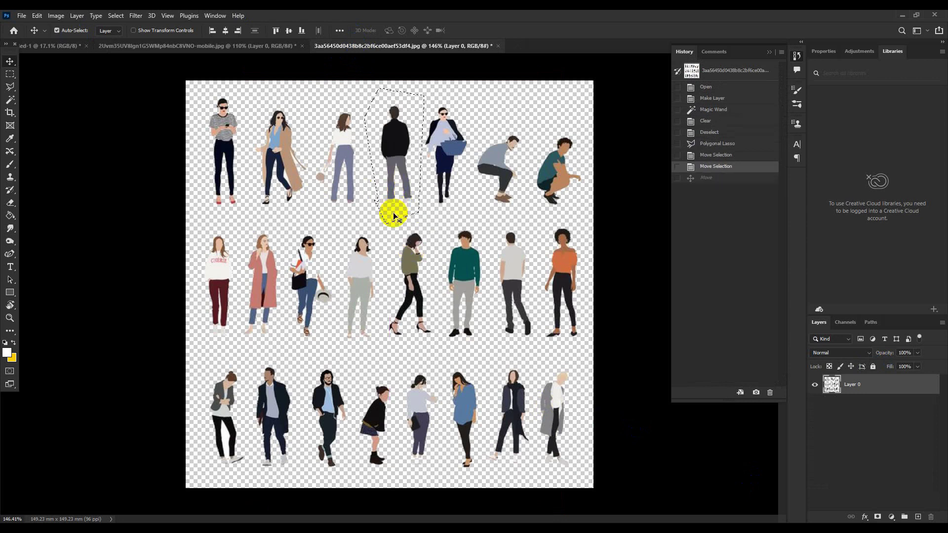
key("m")
mouse_move(392, 216)
left_mouse_down()
mouse_move(408, 228)
mouse_move(451, 218)
mouse_move(483, 279)
mouse_move(504, 272)
mouse_move(307, 335)
mouse_move(319, 349)
mouse_move(393, 343)
mouse_move(405, 350)
left_mouse_up()
key("v")
mouse_move(403, 310)
left_mouse_down()
mouse_move(38, 44)
mouse_move(361, 452)
mouse_move(381, 425)
left_mouse_up()
Step: Scale the woman to about 70%, place her by the left entrance, and lower the right-hand man
key("ctrl+t")
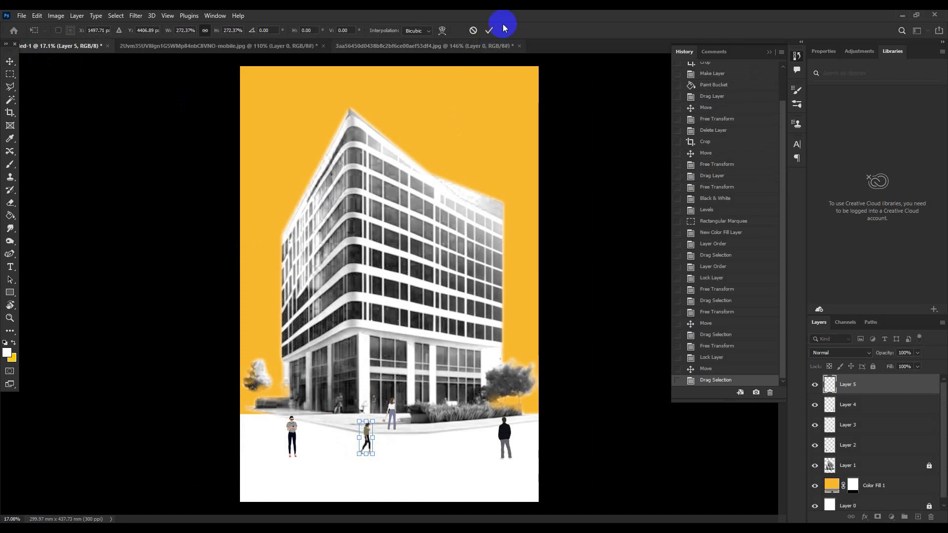
left_click(489, 31)
scroll(382, 446, "up", 2, "alt")
left_click_drag(365, 435, 346, 385)
key("ctrl+t")
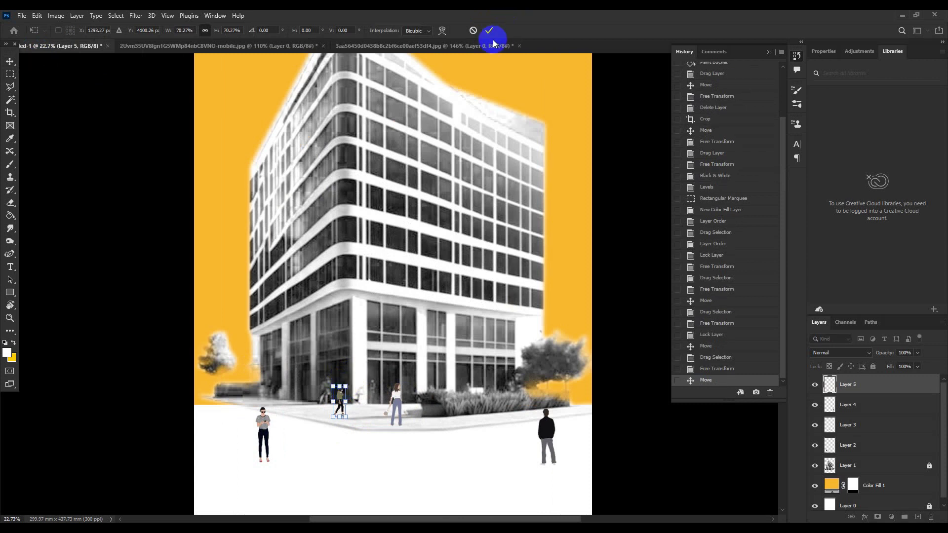
left_click(493, 41)
left_click(657, 433)
scroll(413, 374, "down", 1, "alt")
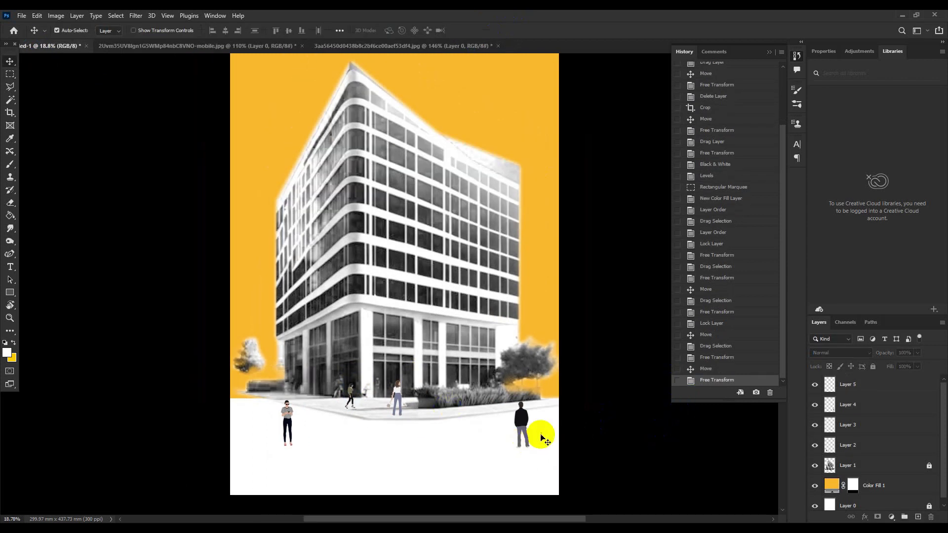
left_click_drag(542, 437, 516, 435)
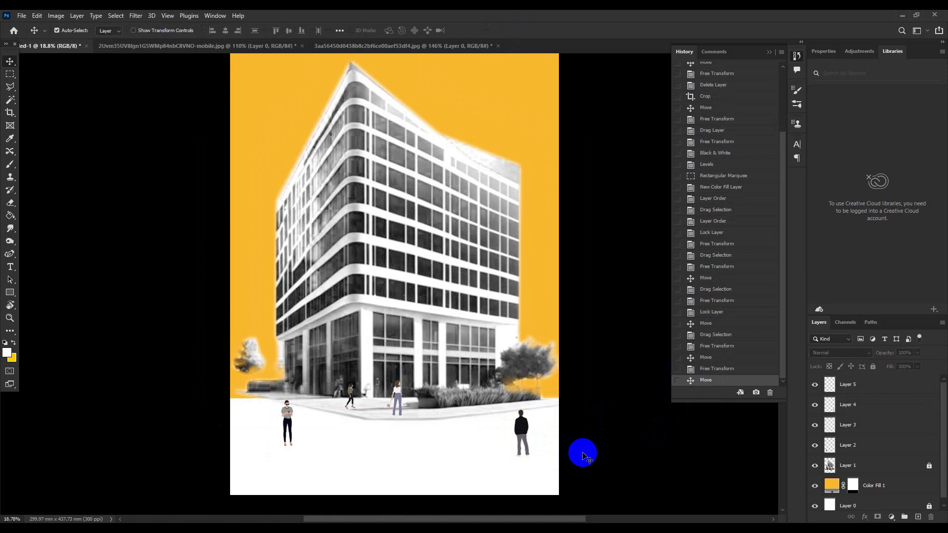
scroll(548, 435, "down", 1)
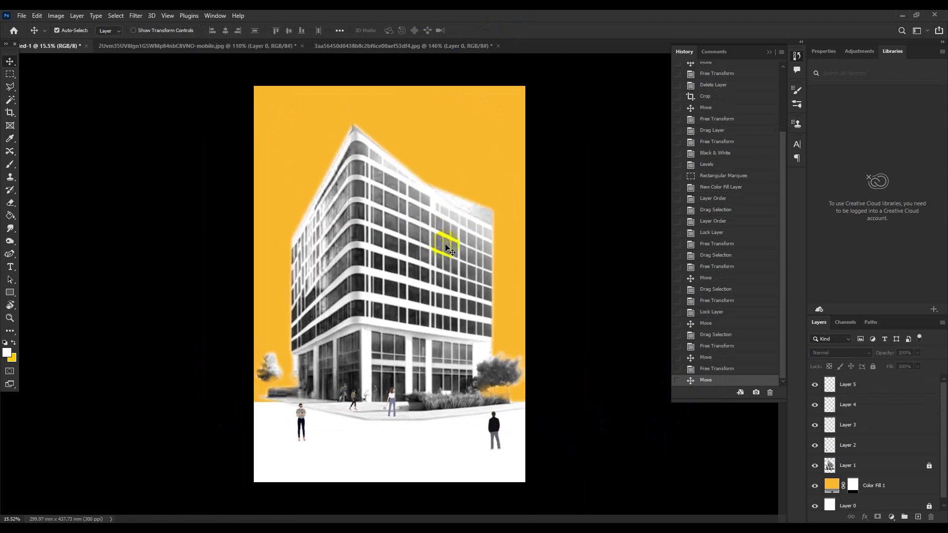
Step: Draw a closed Pen shape covering the sky above the building's roofline
left_click(10, 255)
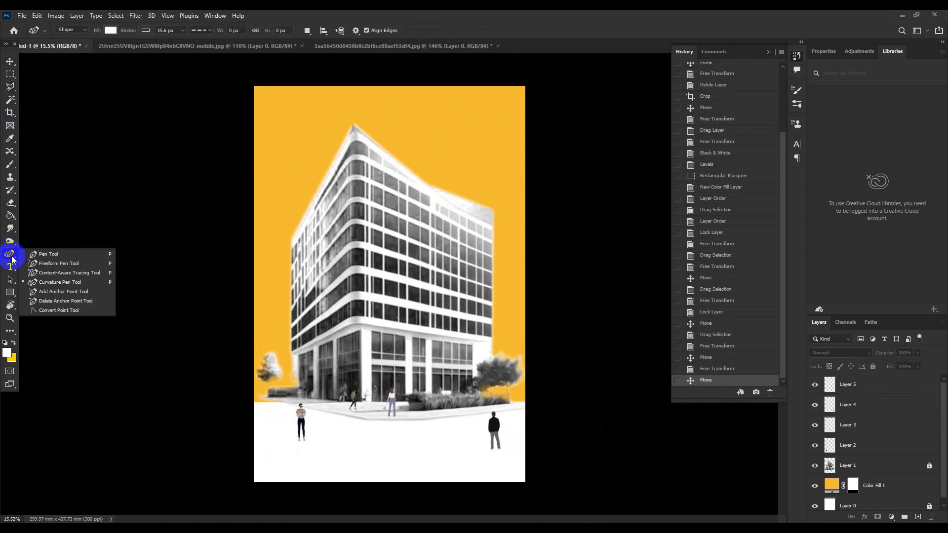
left_click(39, 254)
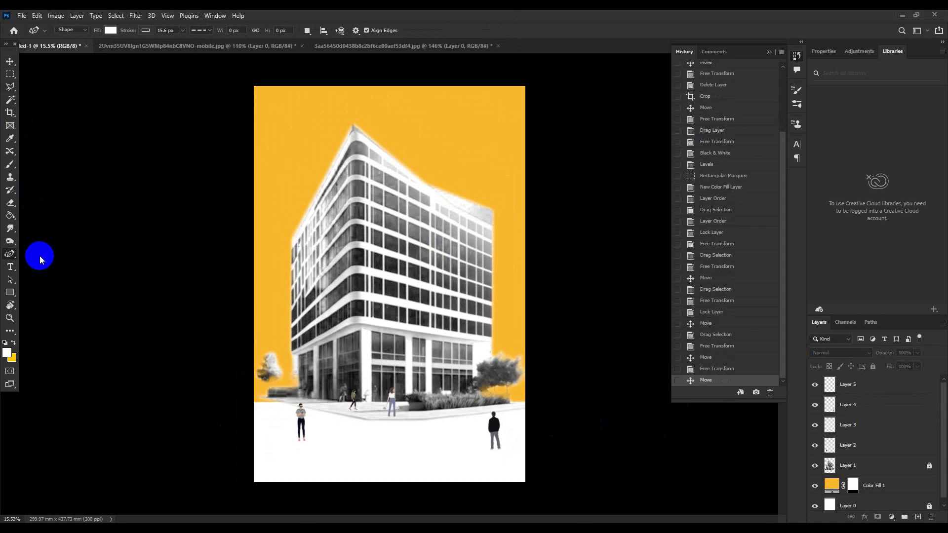
left_click(225, 142)
left_click(331, 159)
left_click(448, 185)
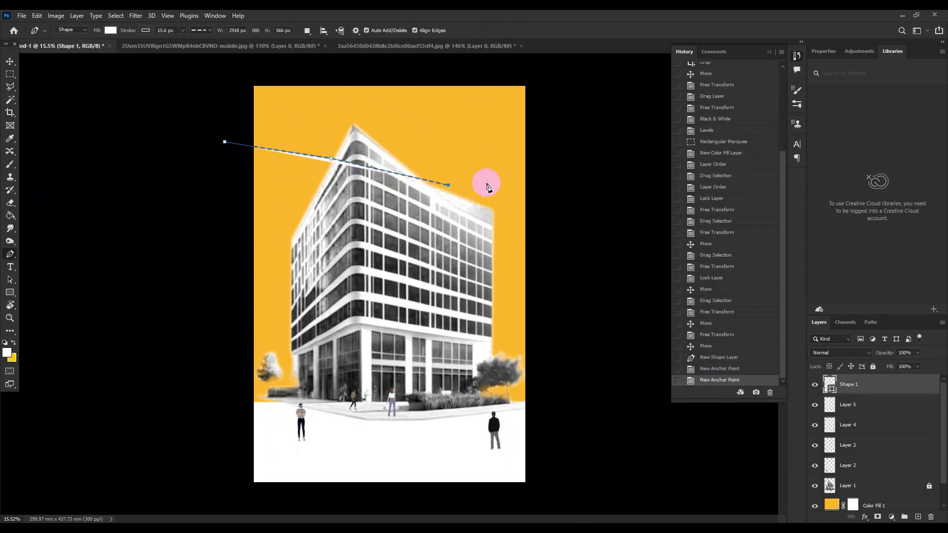
left_click(503, 178)
left_click(594, 150)
left_click(576, 67)
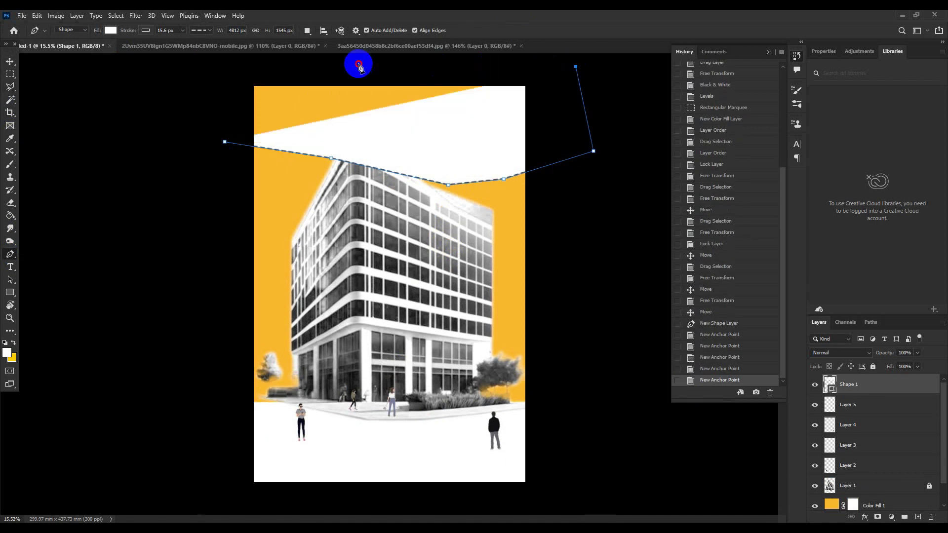
left_click(360, 63)
left_click(215, 72)
left_click(224, 142)
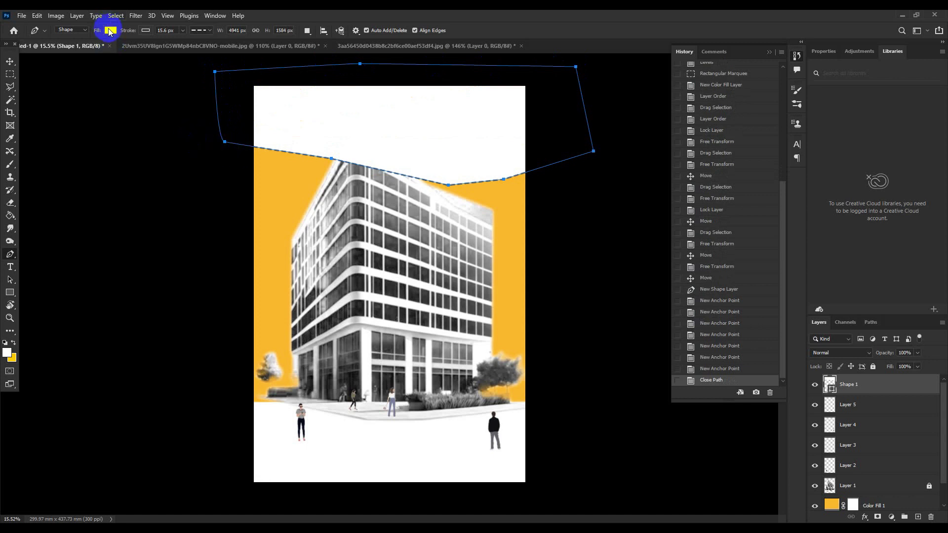
Step: Give the sky shape the recent yellow fill and no stroke
left_click(146, 31)
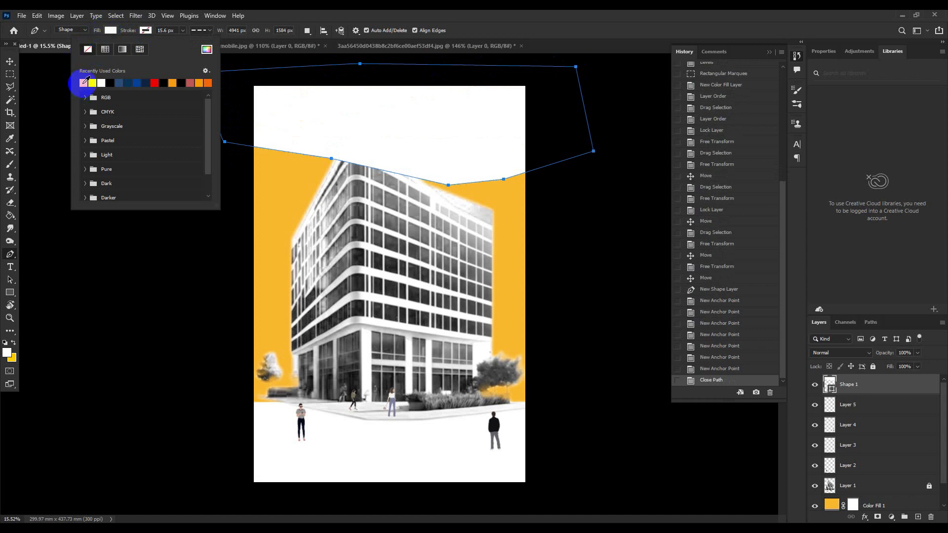
left_click(140, 50)
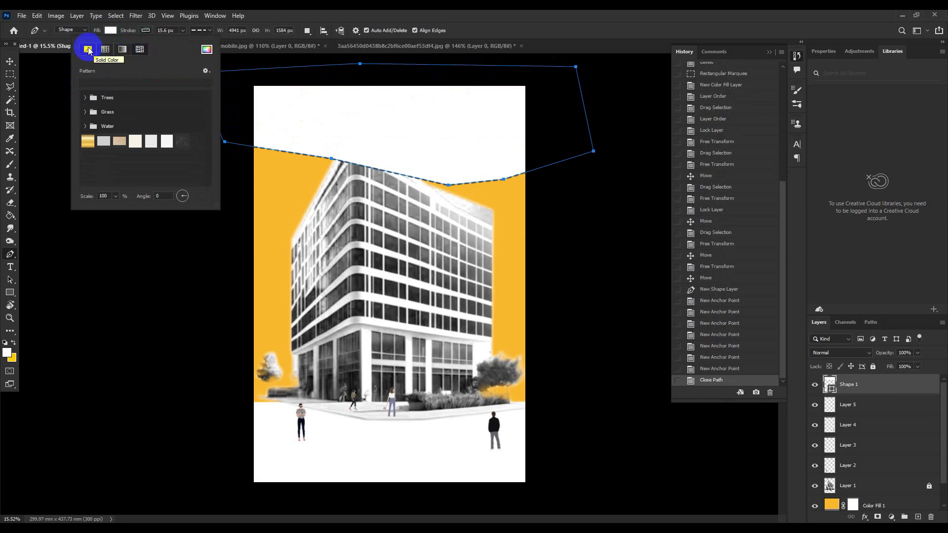
left_click(88, 49)
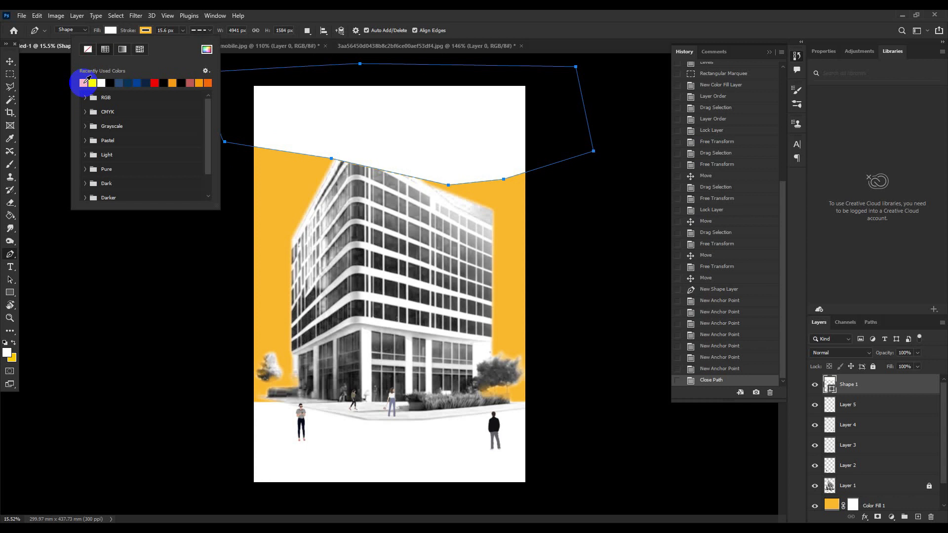
left_click(93, 83)
left_click(108, 31)
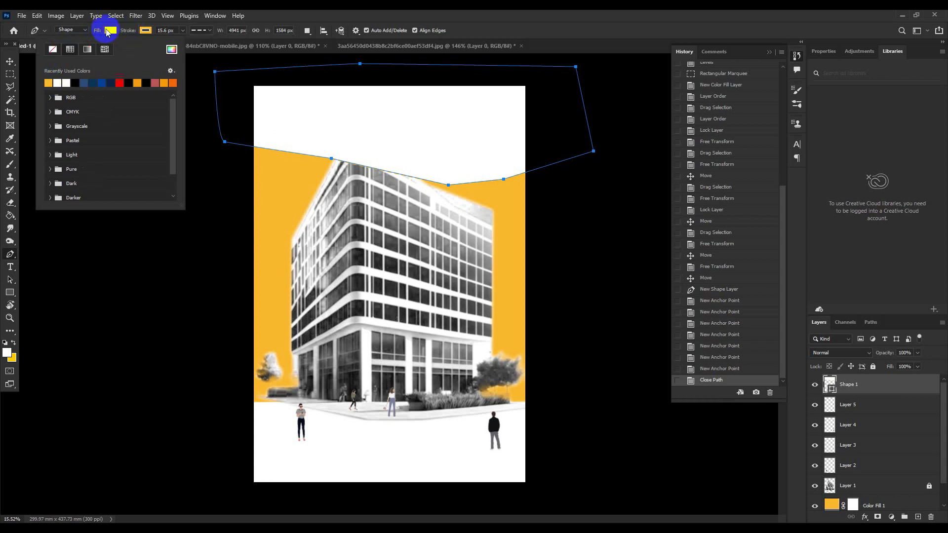
left_click(46, 83)
left_click(58, 82)
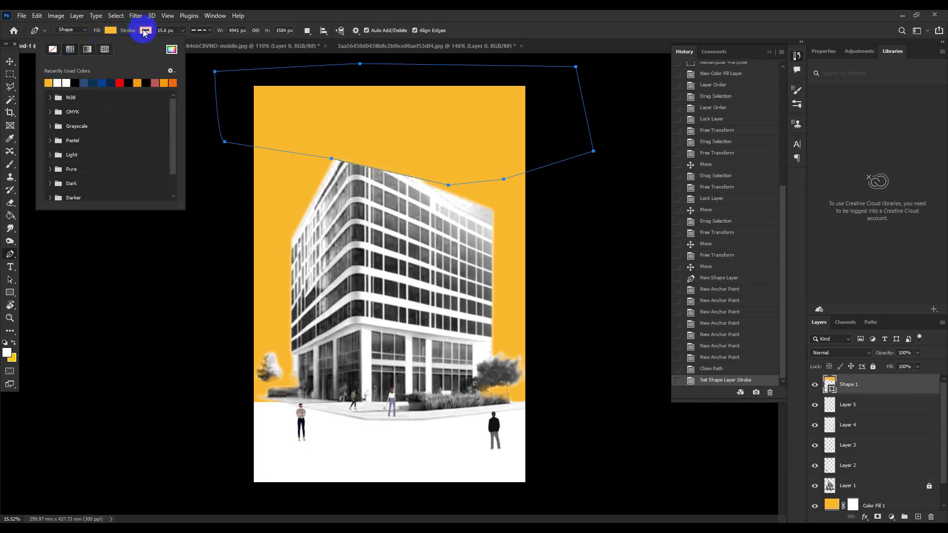
left_click(146, 30)
left_click(89, 54)
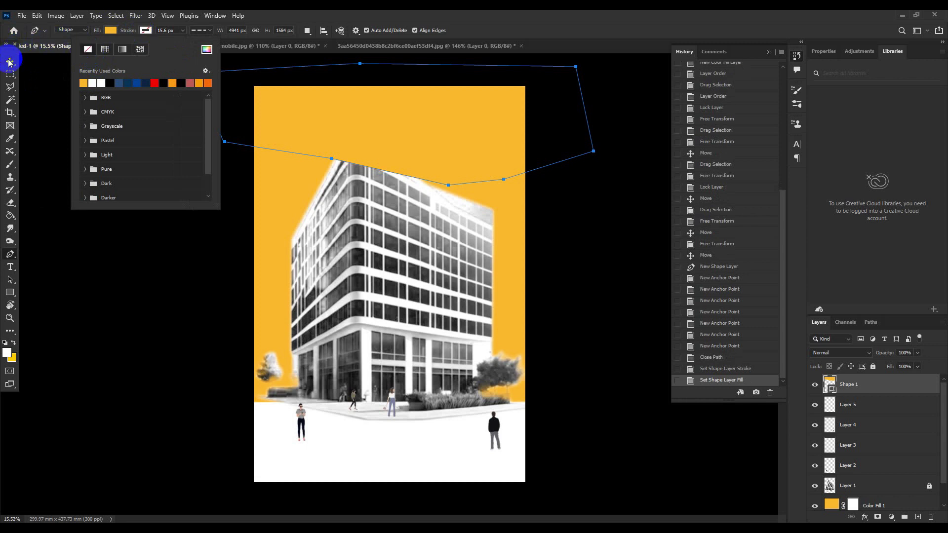
left_click(10, 61)
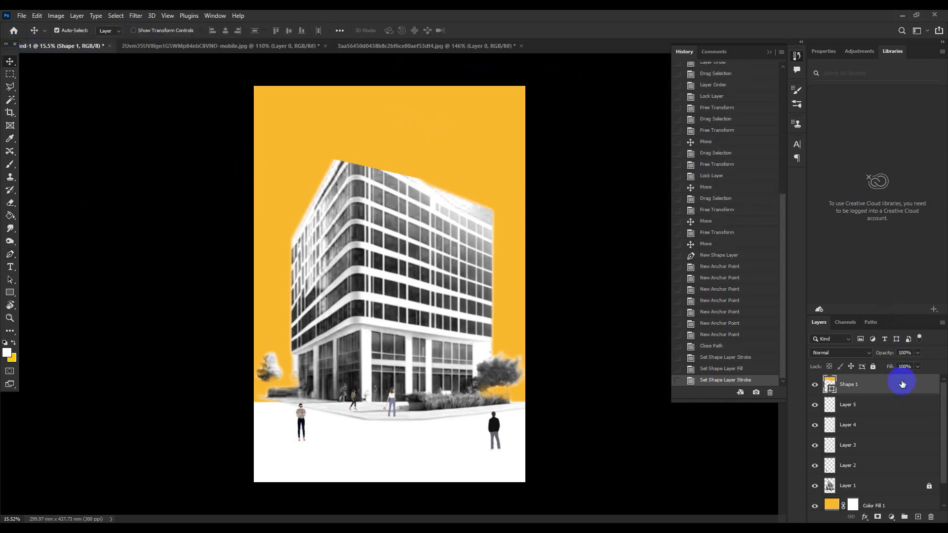
Step: Rasterize the Shape 1 layer
right_click(904, 383)
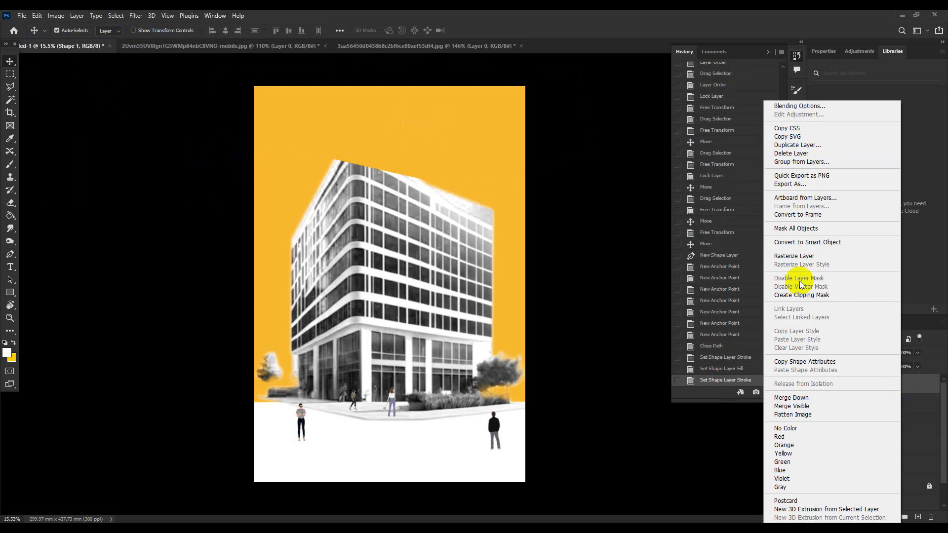
left_click(794, 256)
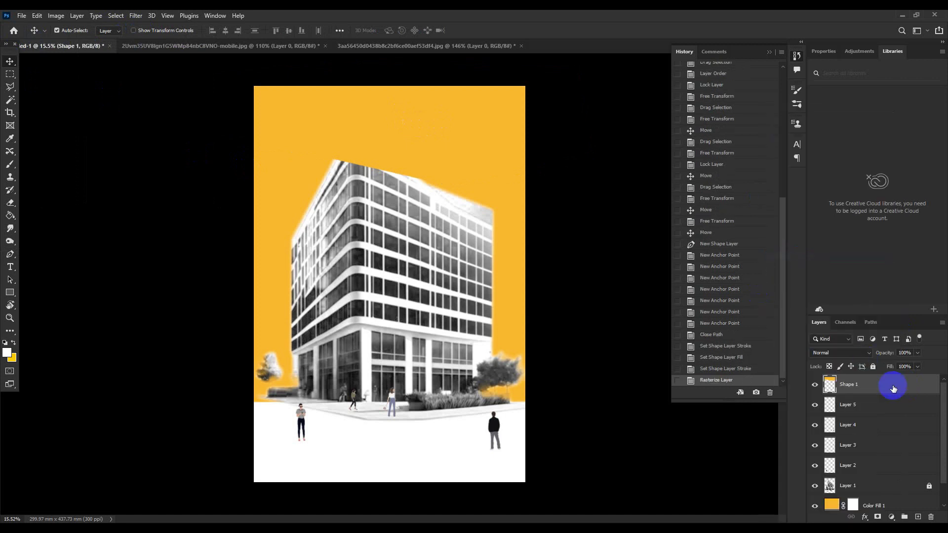
left_click(881, 490)
left_click(866, 389)
Step: Apply the Craquelure filter from Filter Gallery with Crack Spacing 42
left_click(136, 15)
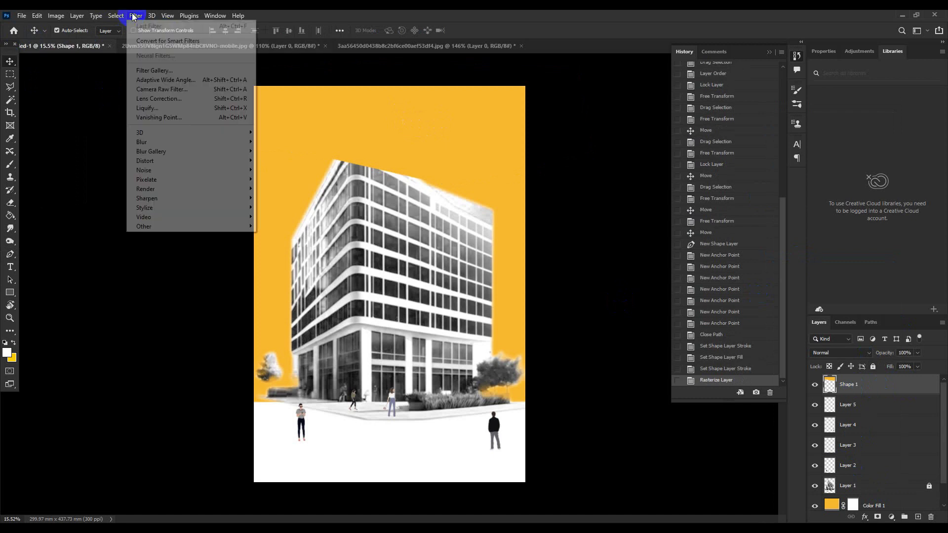
left_click(170, 74)
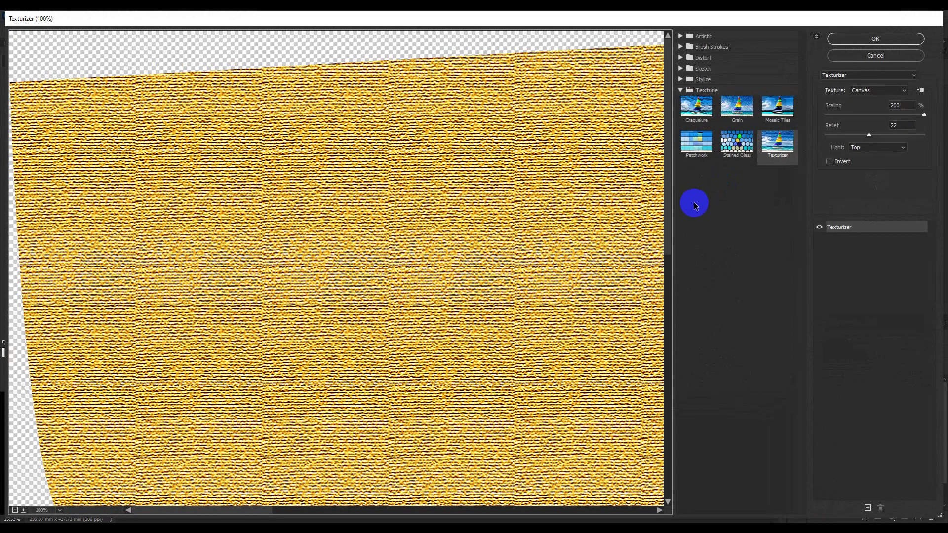
left_click(680, 80)
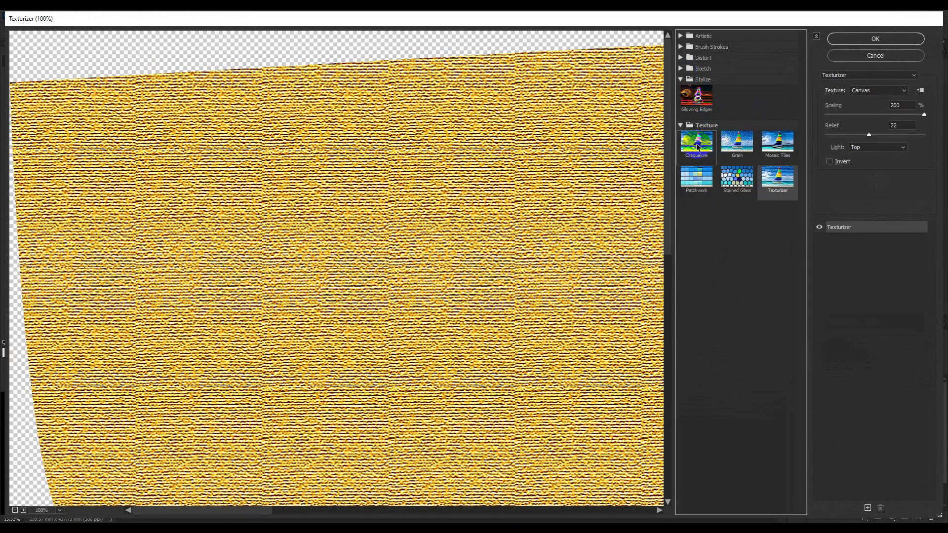
left_click(696, 143)
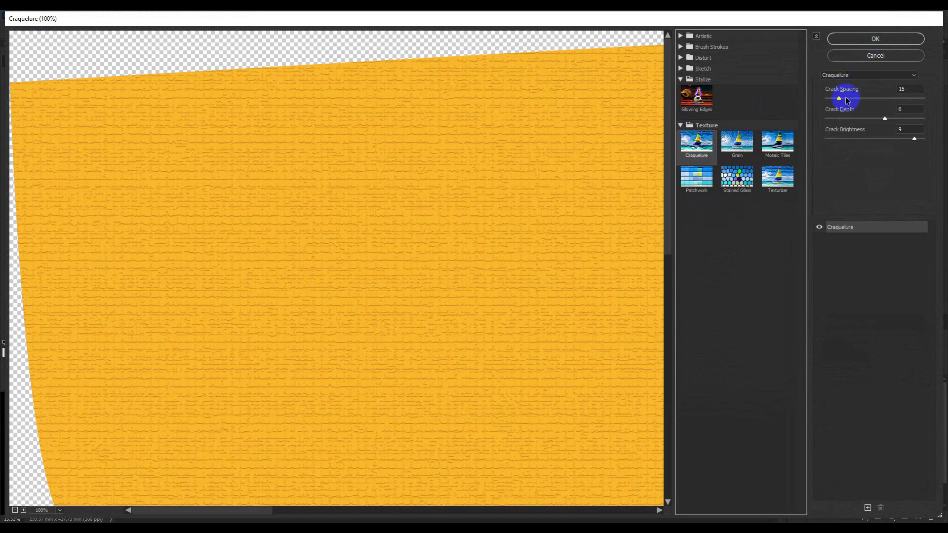
left_click_drag(841, 100, 868, 101)
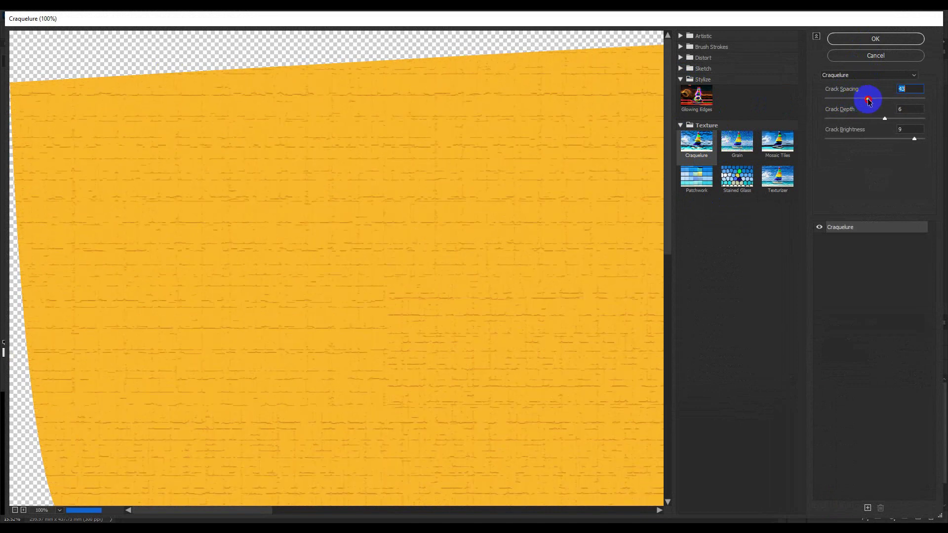
left_click(862, 39)
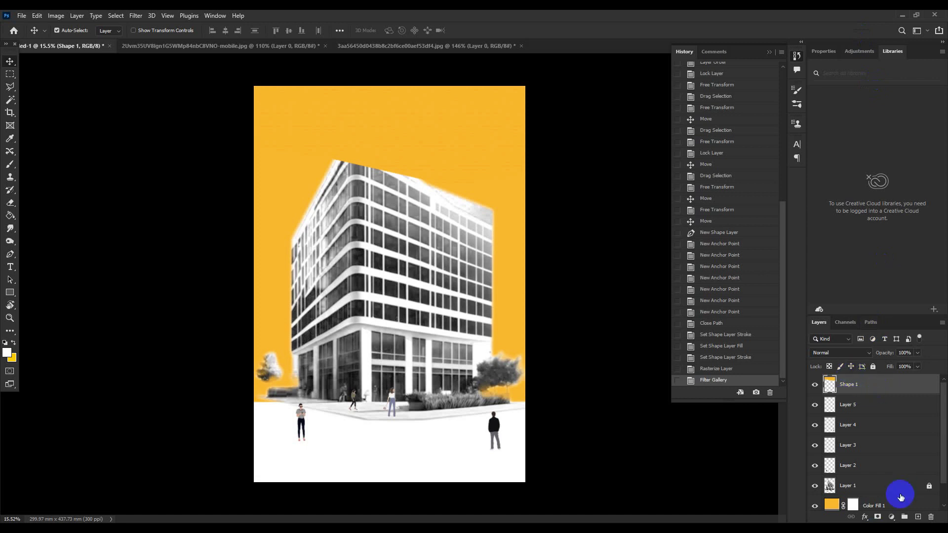
Step: Unlock Layer 1 and move the textured Shape 1 layer beneath it
left_click(929, 486)
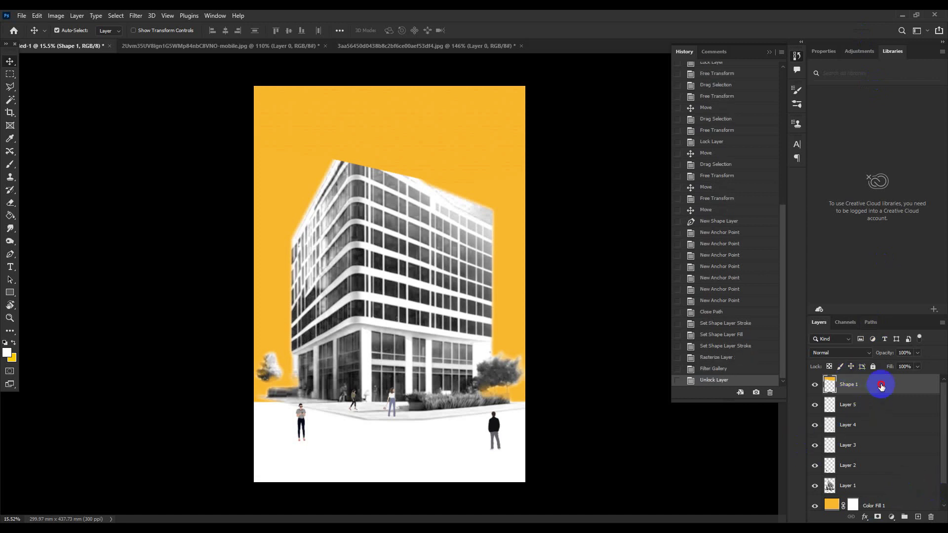
left_click_drag(879, 497, 878, 495)
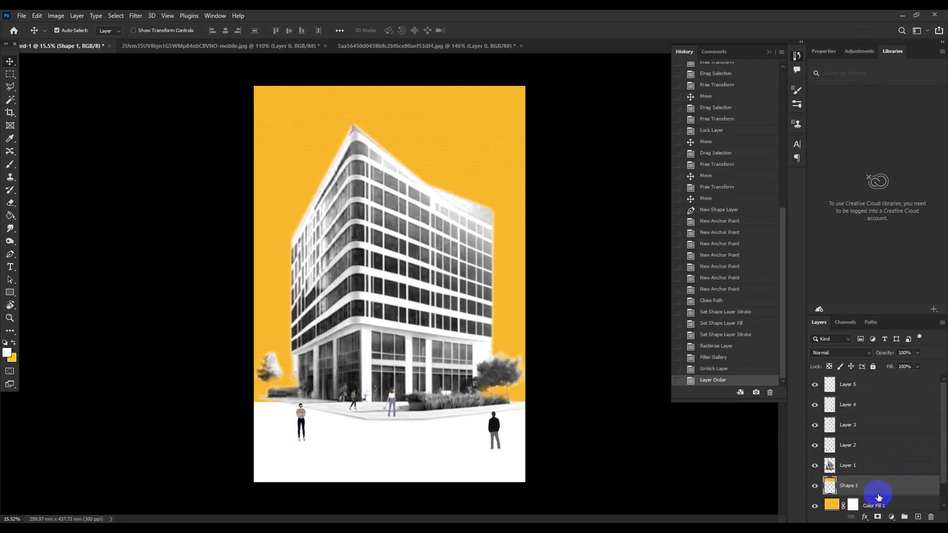
scroll(437, 119, "up", 1)
scroll(437, 118, "up", 2)
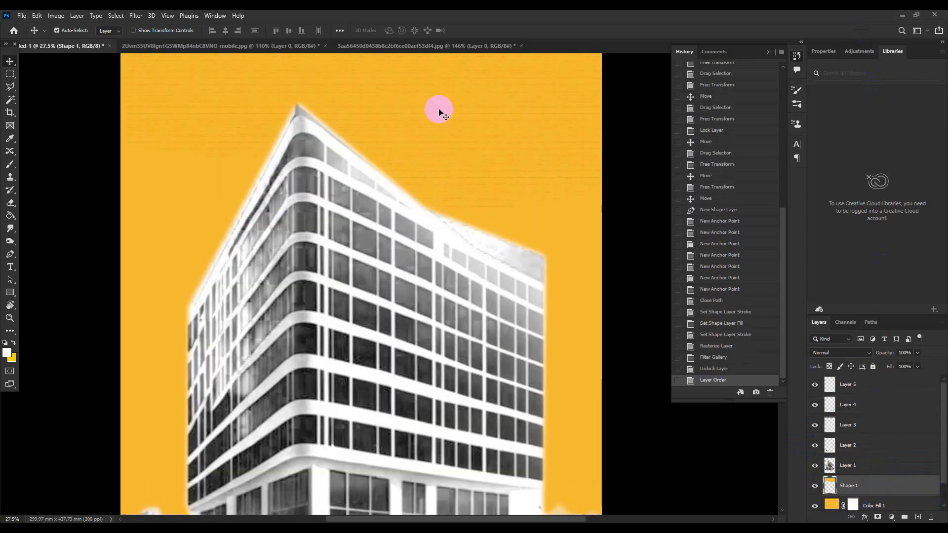
scroll(440, 105, "up", 1)
scroll(497, 163, "down", 1)
scroll(490, 144, "down", 1)
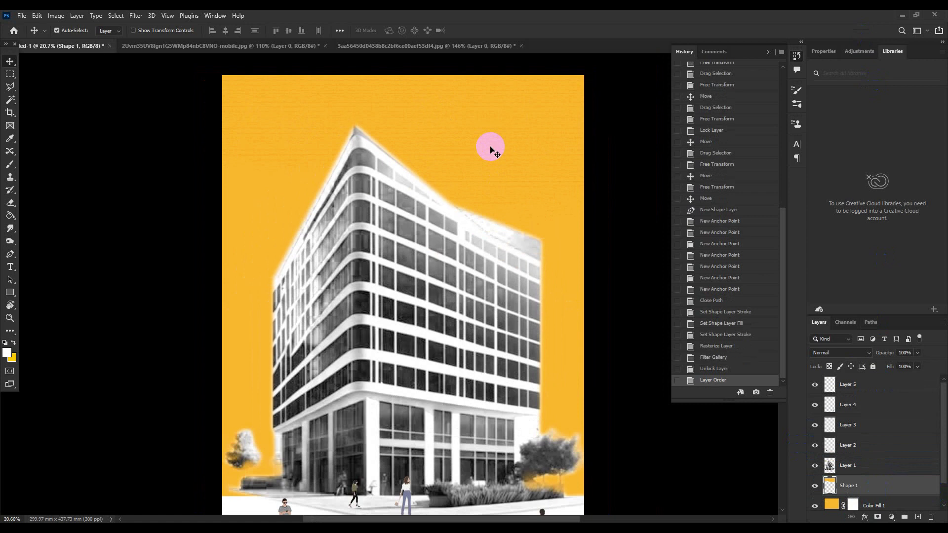
key("ctrl+u")
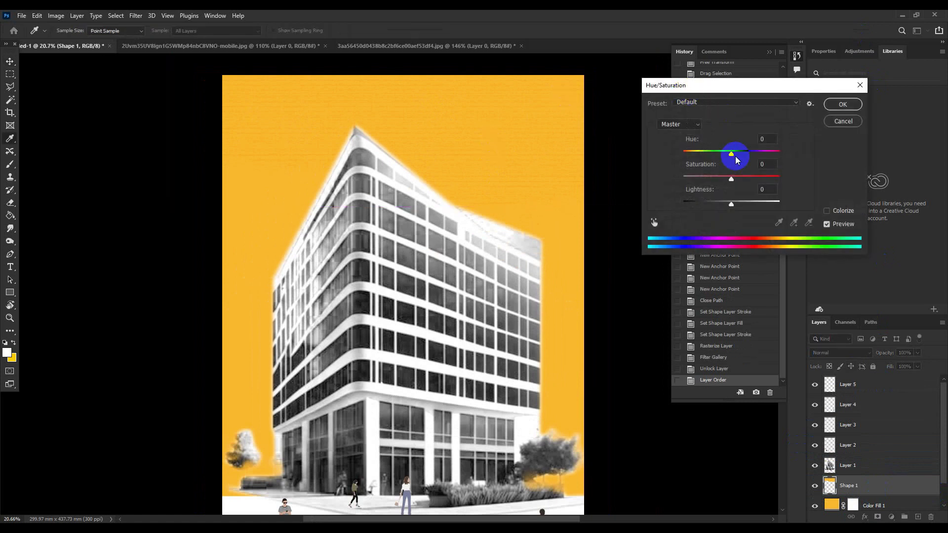
Step: Lower the sky layer's saturation to -26 and zoom out to the full poster
left_click_drag(730, 181, 724, 190)
left_click(842, 104)
key("v")
key("ctrl+minus")
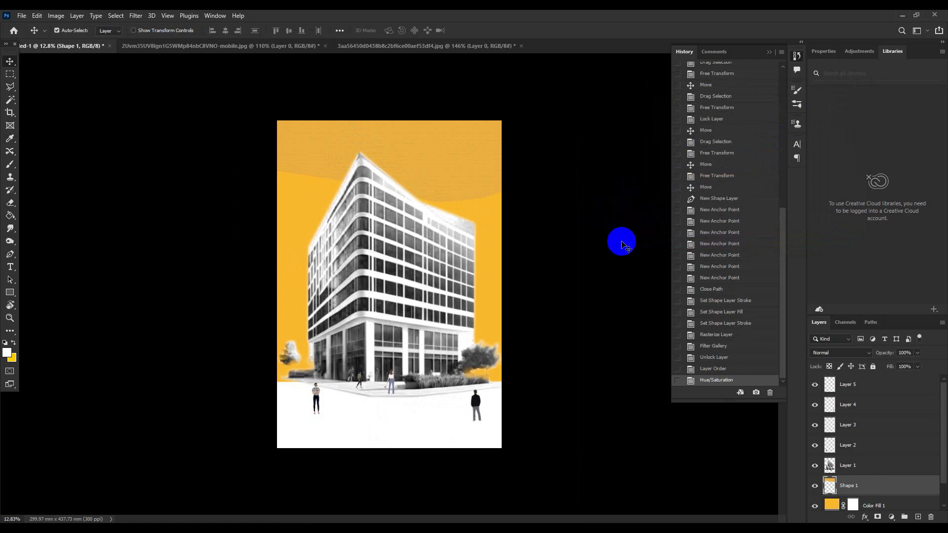
key("ctrl+plus")
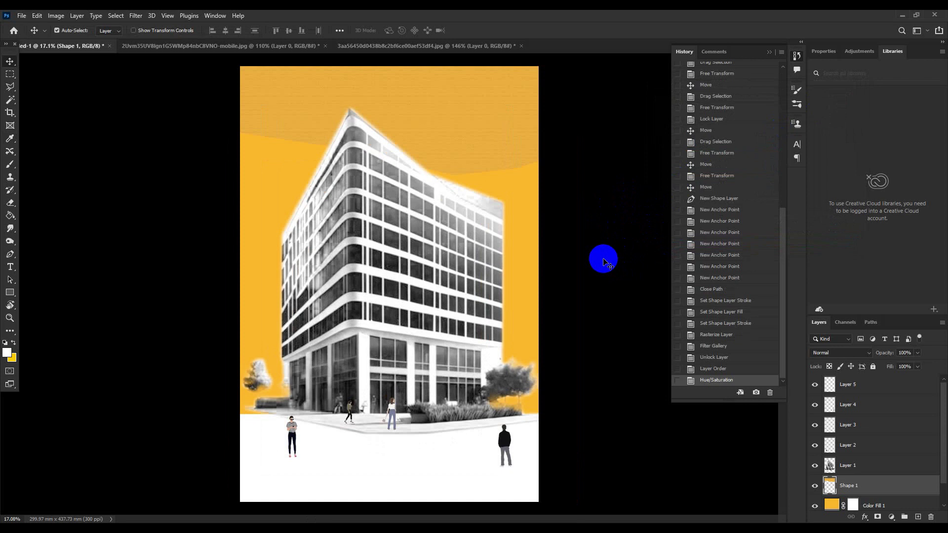
key("ctrl+minus")
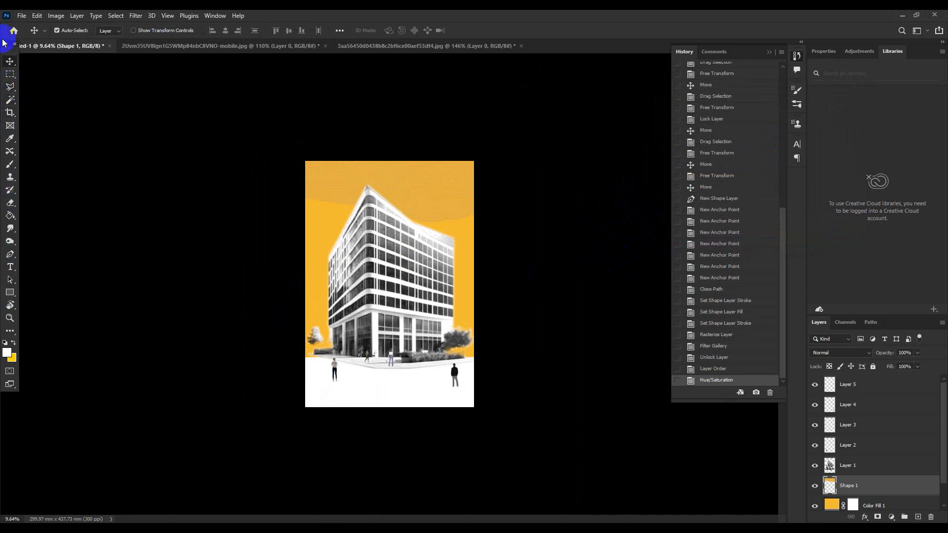
Step: Outline the slanted ground area around the building's base with Polygonal Lasso
left_click(10, 86)
scroll(370, 346, "up", 2)
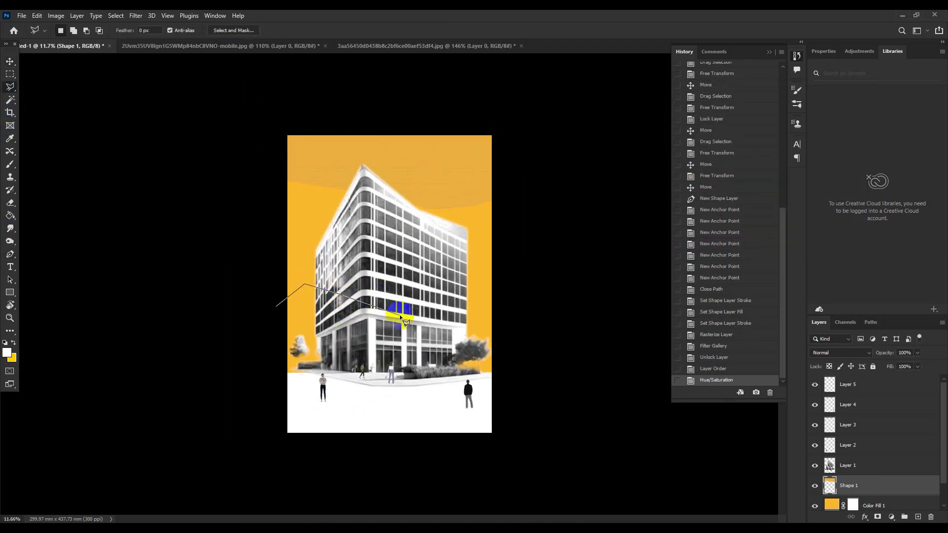
left_click(472, 282)
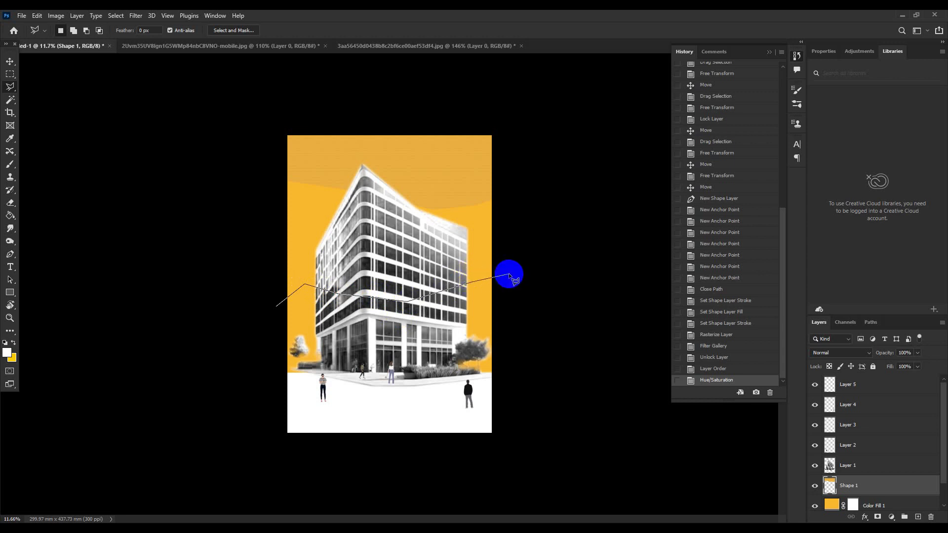
left_click(517, 298)
left_click(552, 376)
left_click(283, 414)
left_click(258, 347)
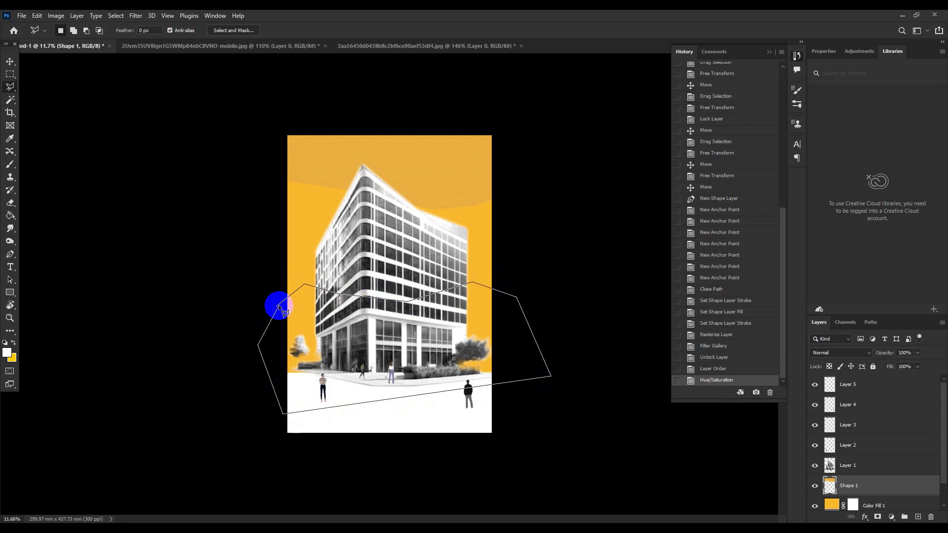
left_click(278, 307)
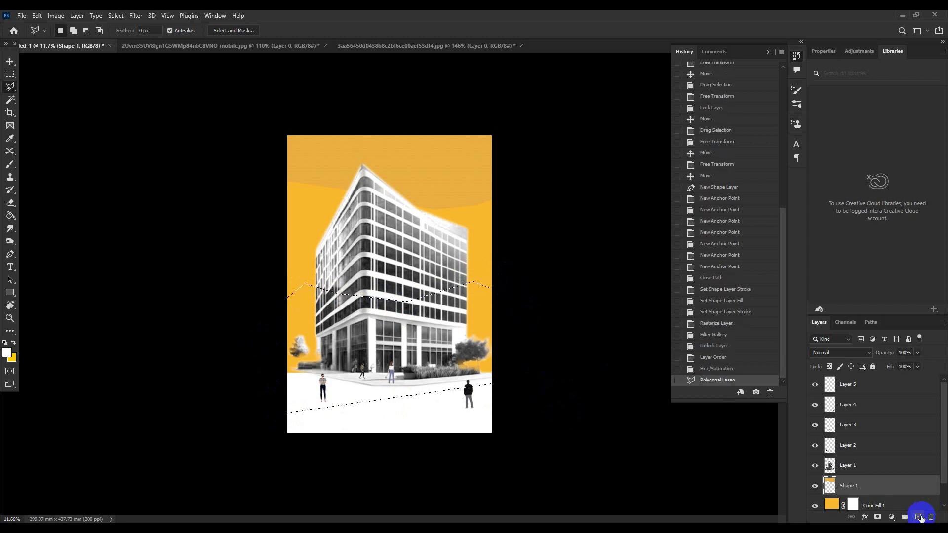
Step: Fill the selection on a new layer with yellow sampled from the poster, then deselect
left_click(919, 517)
left_click(9, 138)
left_click(307, 202)
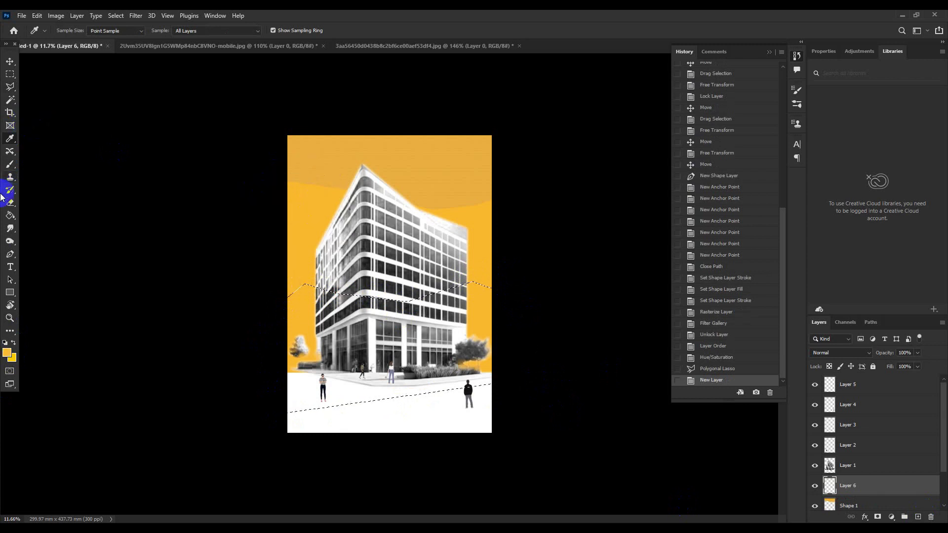
left_click(10, 216)
left_click(296, 323)
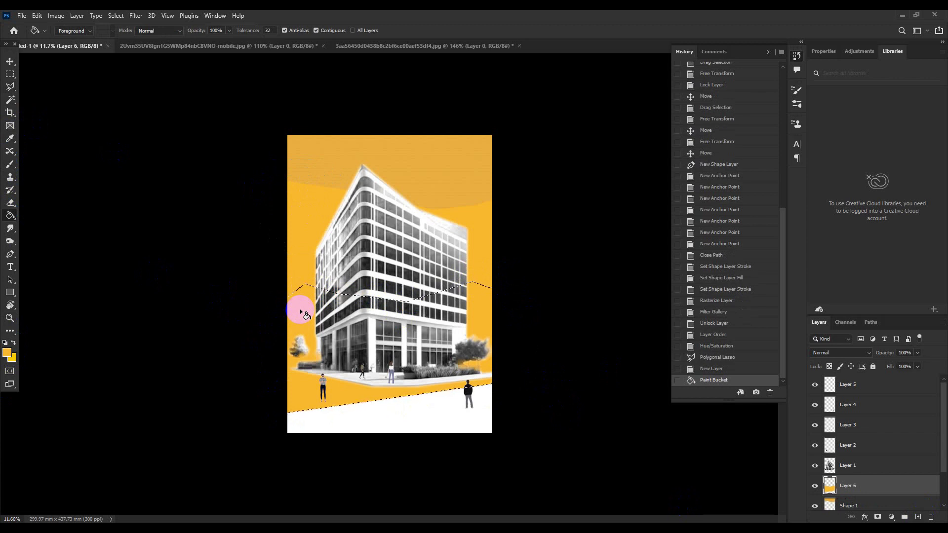
key("ctrl+d")
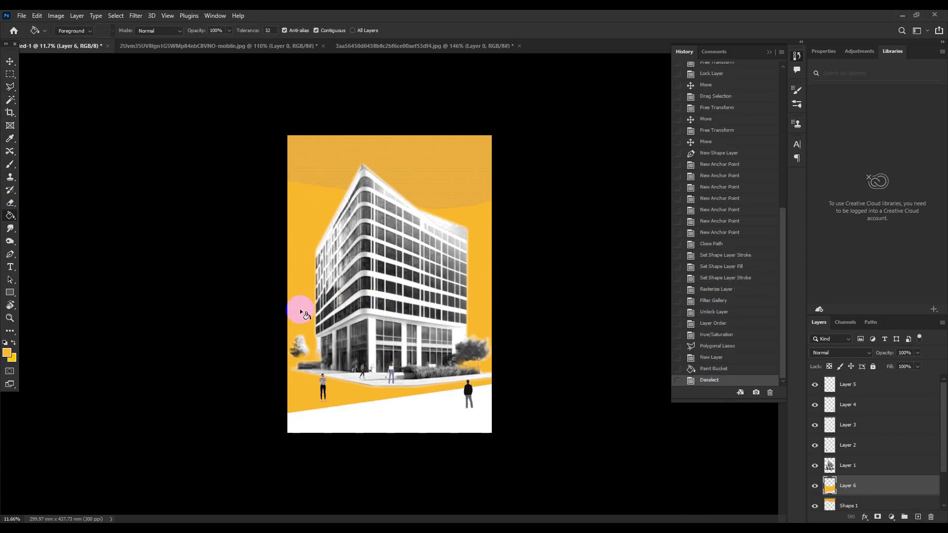
Step: Reposition the yellow ground band and reapply the Craquelure crack texture to it
key("v")
left_click_drag(304, 390, 300, 351)
left_click(135, 16)
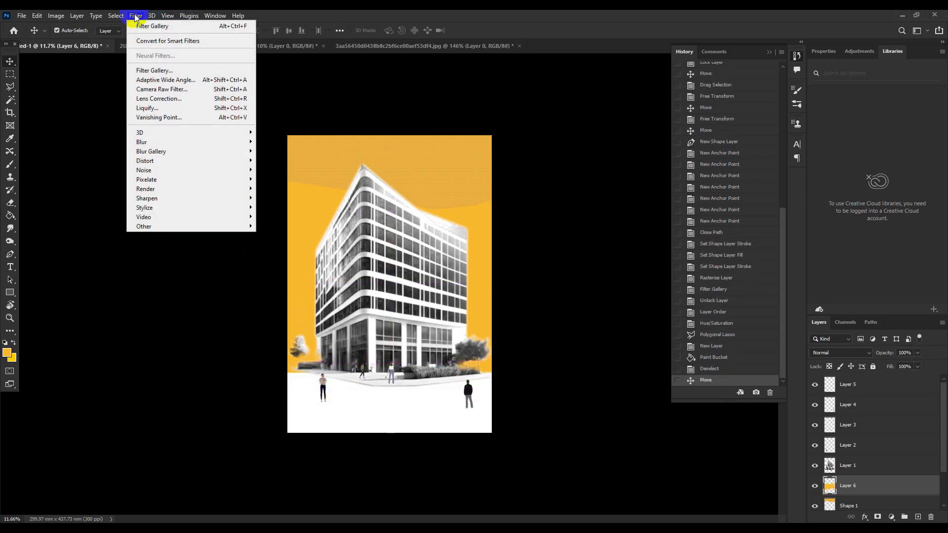
left_click(144, 25)
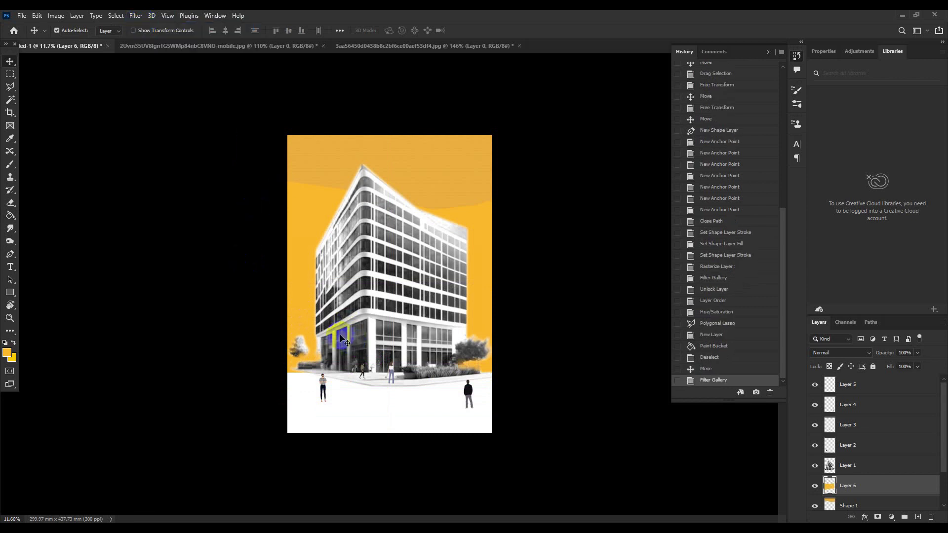
scroll(271, 320, "up", 2)
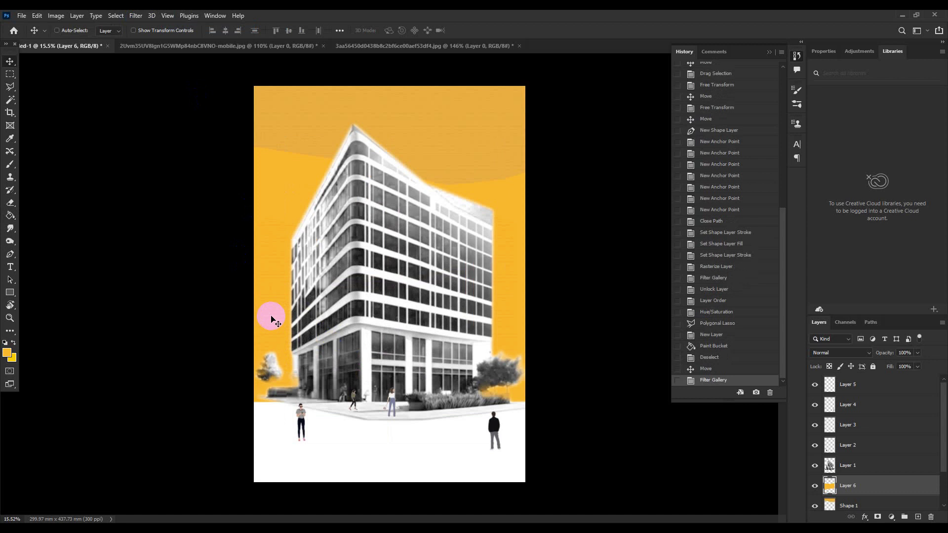
Step: Lower the ground band's saturation to -20 and shift it slightly right
key("ctrl+u")
mouse_move(732, 177)
left_mouse_down()
mouse_move(755, 179)
mouse_move(719, 184)
left_mouse_up()
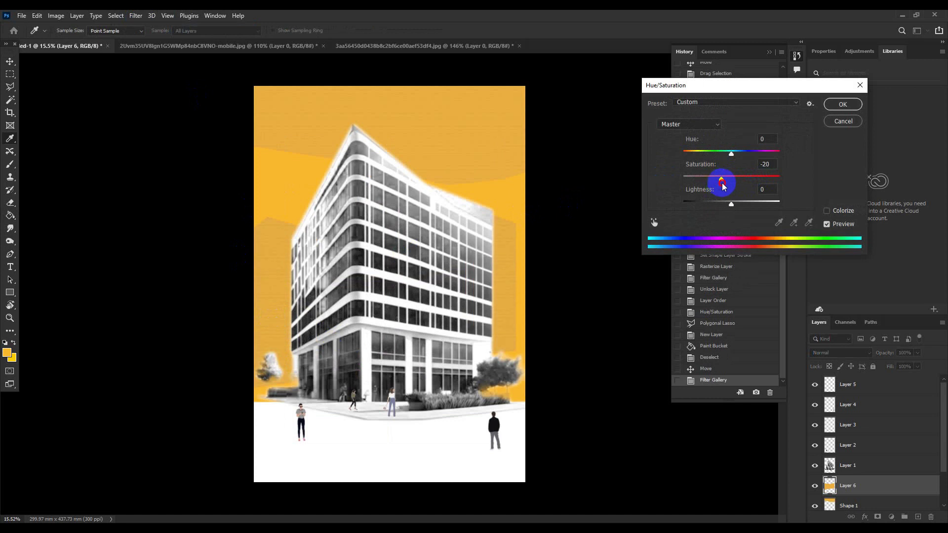
left_click(843, 104)
left_click_drag(509, 282, 508, 285)
Step: Place Layer 6 above Layer 0, rotate it about 3°, and shift it into place
scroll(879, 415, "down", 2)
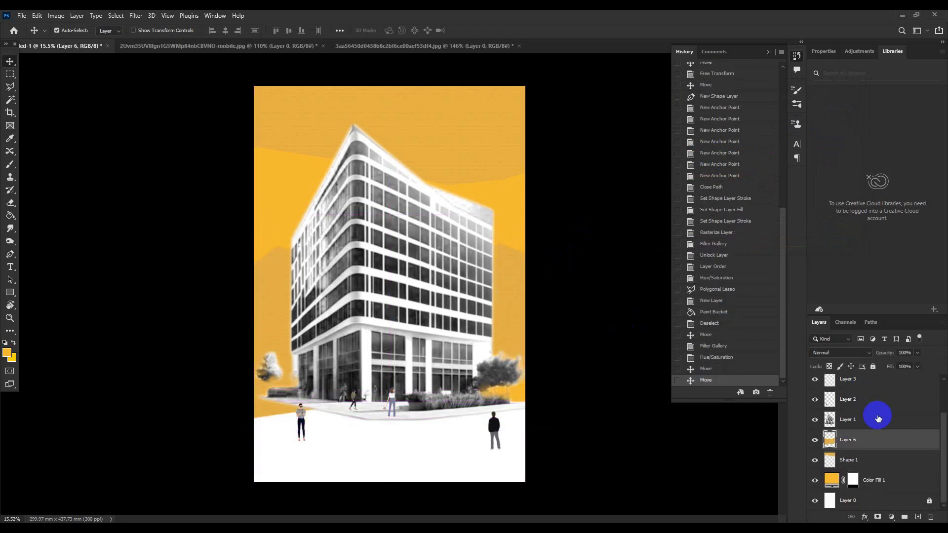
mouse_move(887, 445)
left_mouse_down()
mouse_move(890, 493)
mouse_move(880, 438)
left_mouse_up()
mouse_move(512, 294)
left_mouse_down()
mouse_move(514, 257)
mouse_move(503, 274)
left_mouse_up()
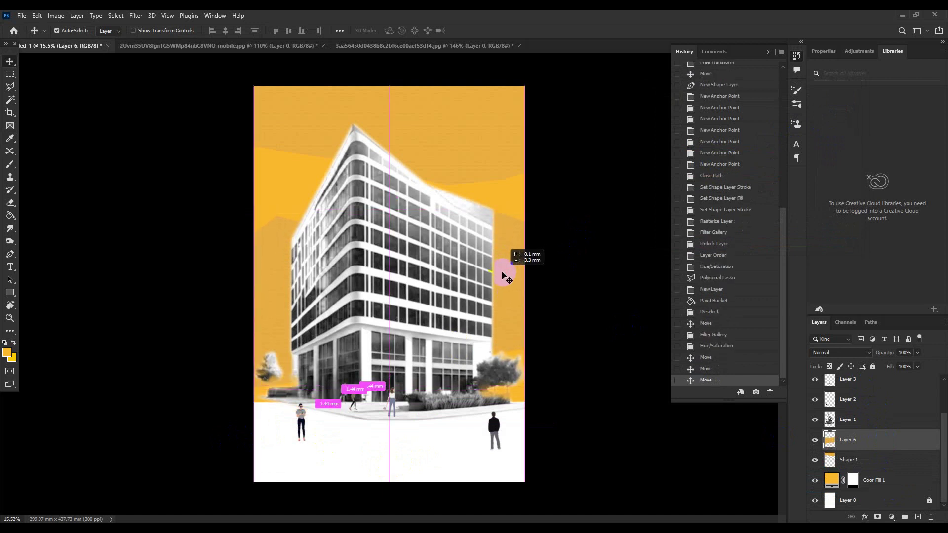
left_click(570, 288)
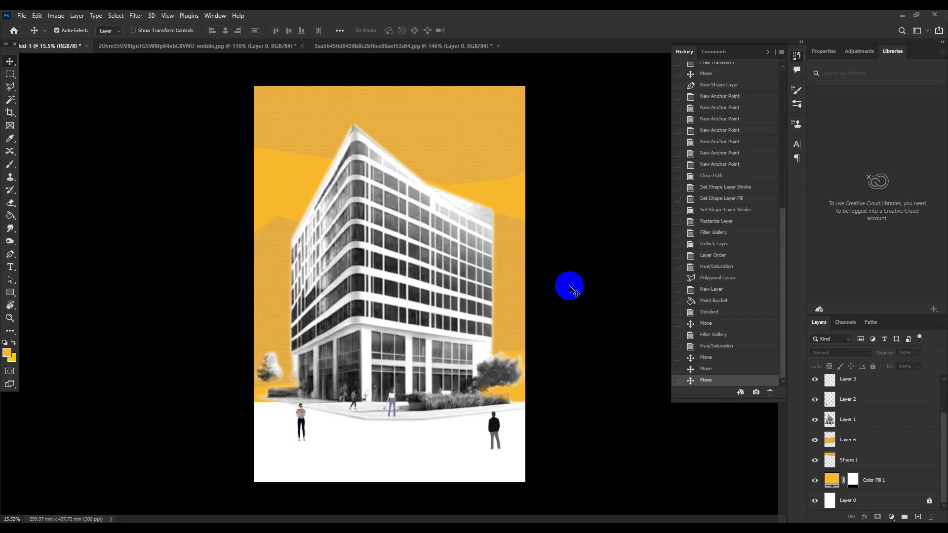
left_click(518, 271)
key("ctrl+t")
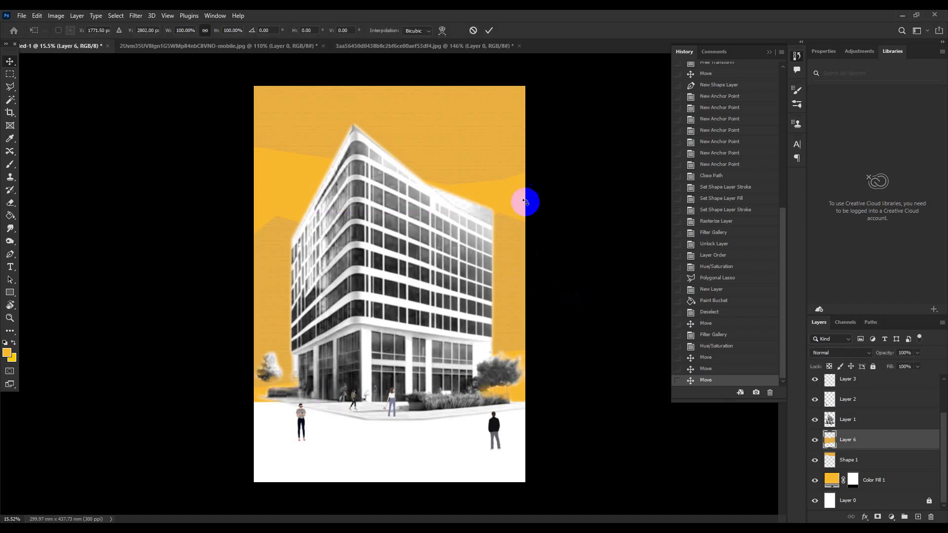
left_click_drag(539, 202, 546, 207)
left_click_drag(505, 281, 509, 296)
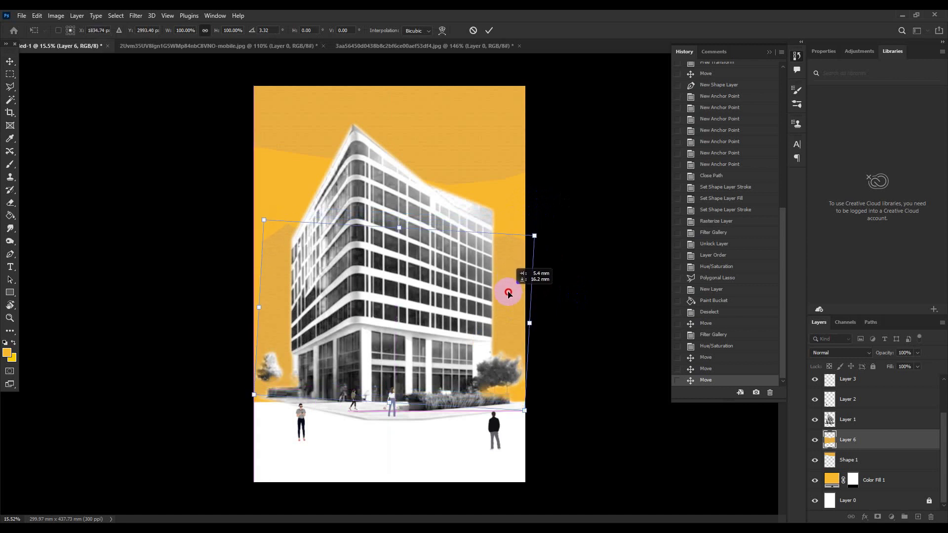
left_click(489, 31)
left_click_drag(265, 256, 259, 260)
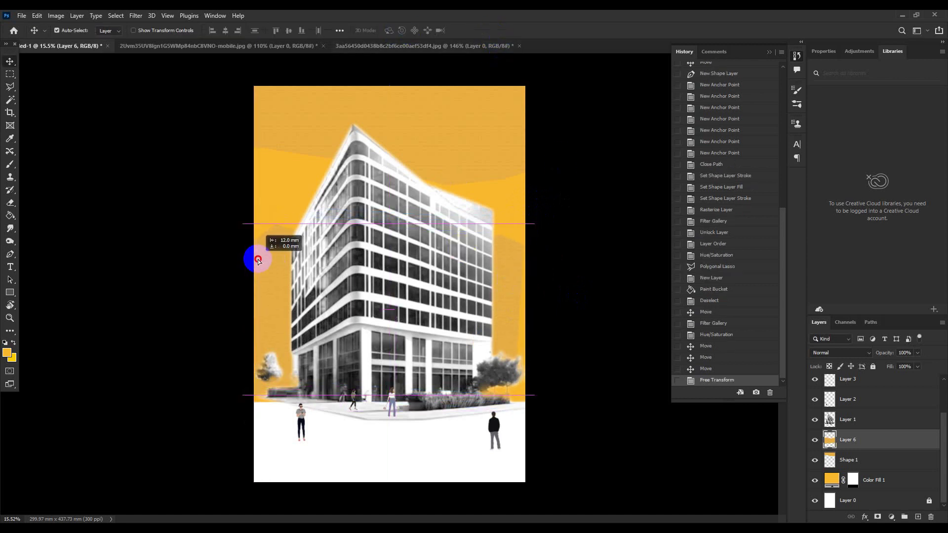
Step: Enlarge the yellow ground layer to about 104% and nudge Shape 1 upward
key("ctrl+t")
left_click_drag(524, 224, 533, 218)
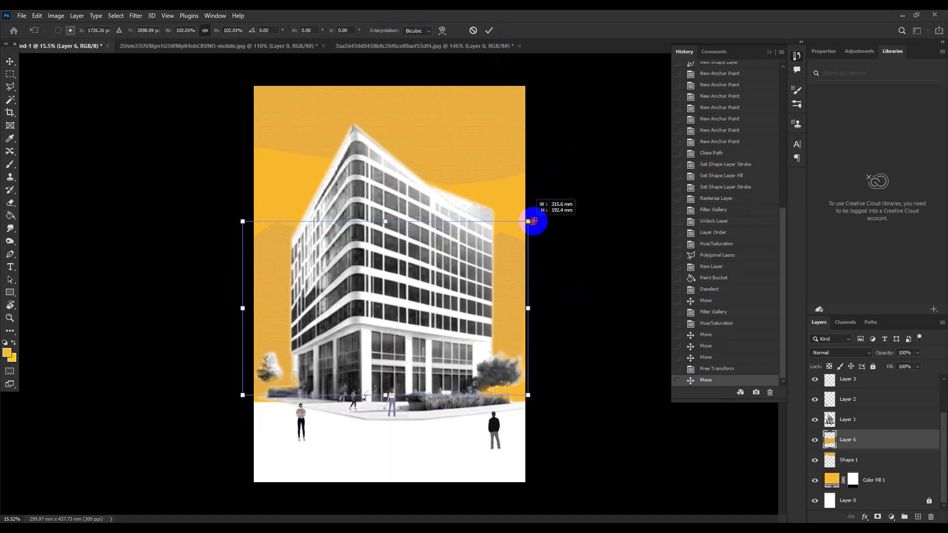
left_click(489, 31)
left_click_drag(453, 148, 451, 142)
key("ctrl+minus")
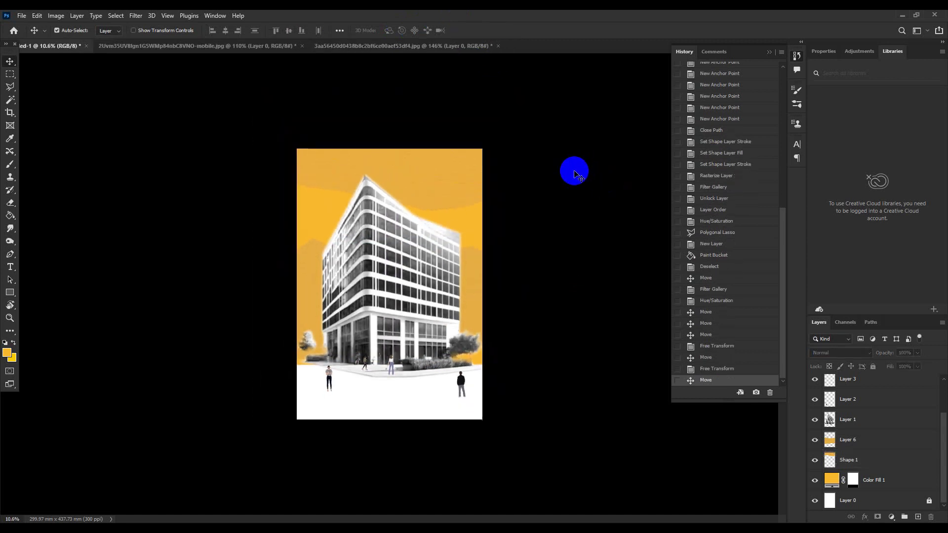
left_click(206, 45)
left_click(402, 48)
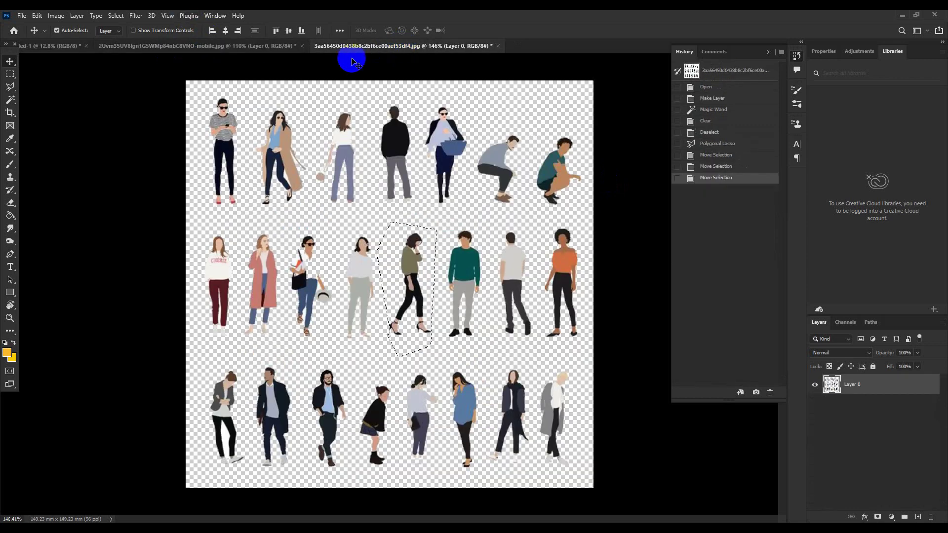
left_click(52, 45)
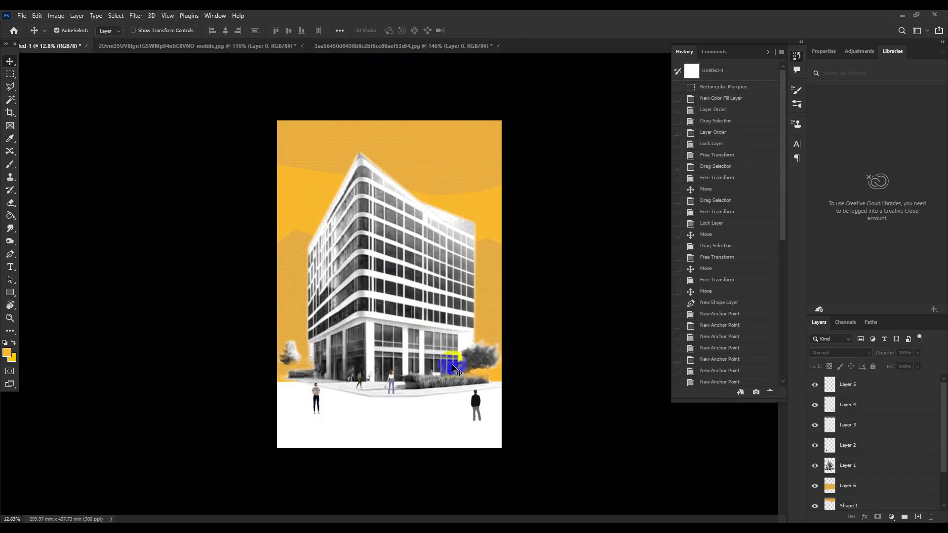
scroll(440, 345, "up", 1)
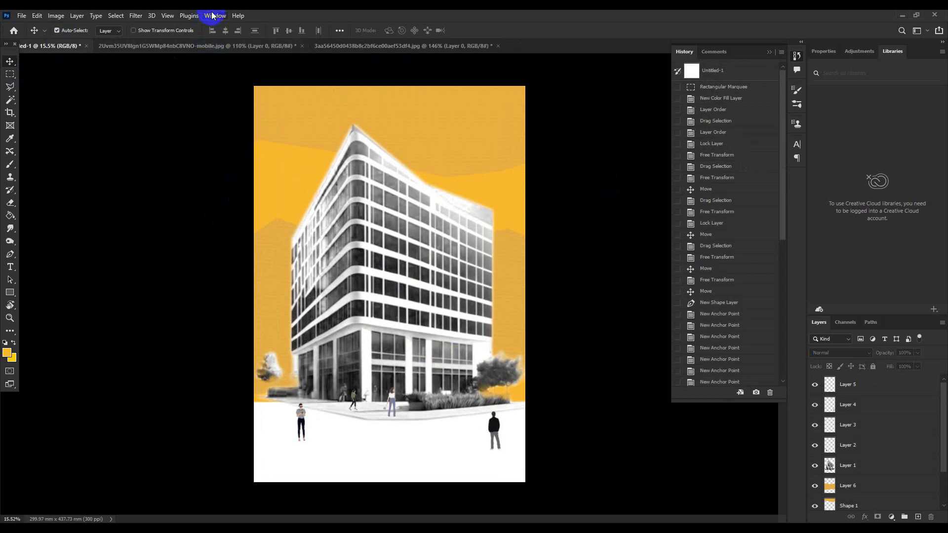
left_click(11, 167)
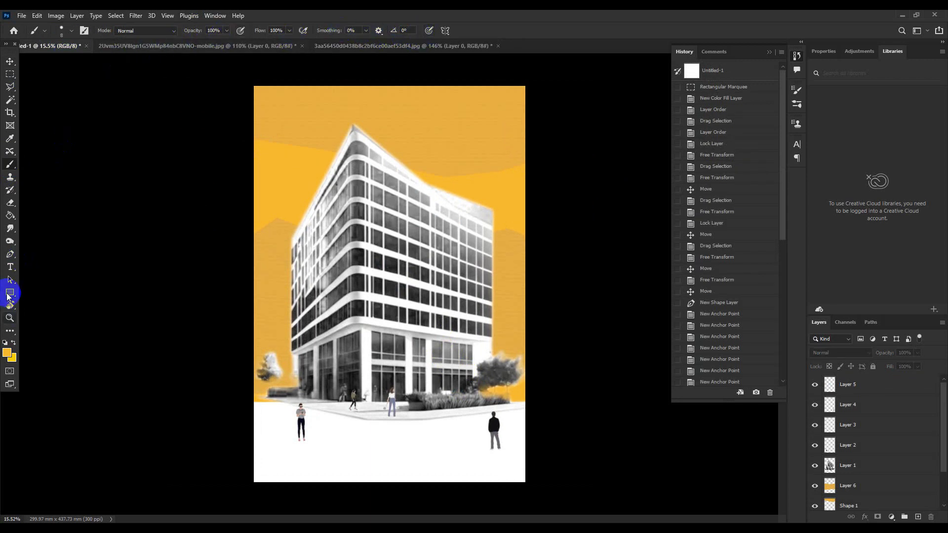
Step: Choose a tree from the Leaf Trees set in the Custom Shape tool
left_click_drag(10, 293, 75, 341)
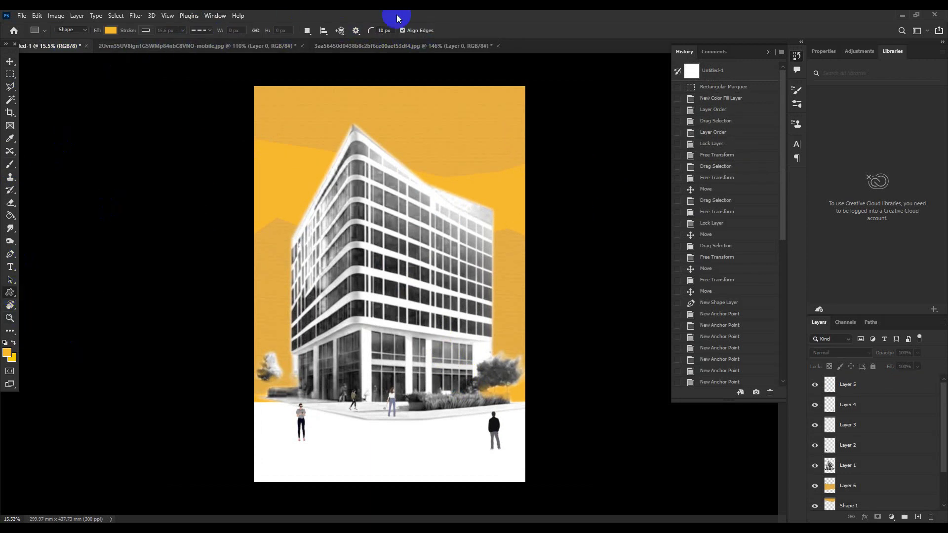
left_click(401, 31)
scroll(367, 79, "down", 1)
scroll(367, 74, "up", 1)
scroll(367, 70, "up", 1)
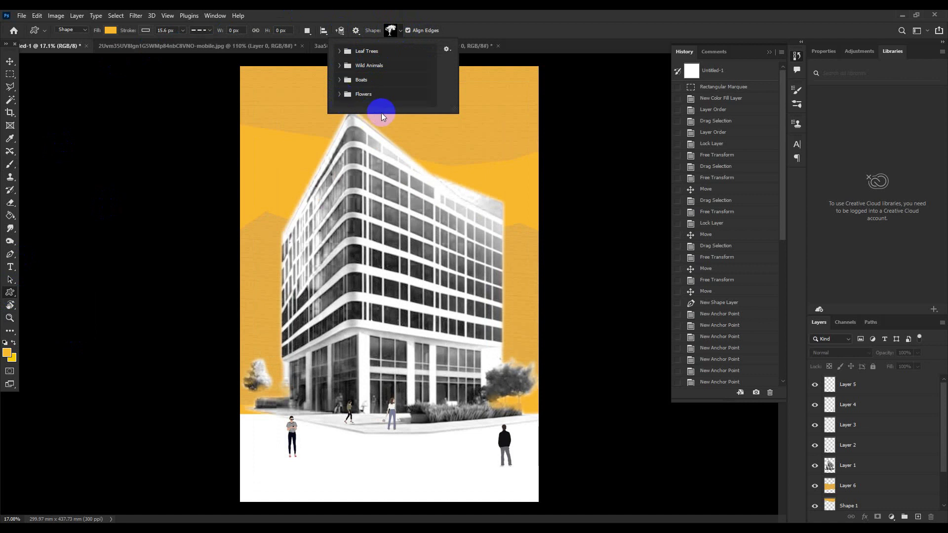
left_click(339, 94)
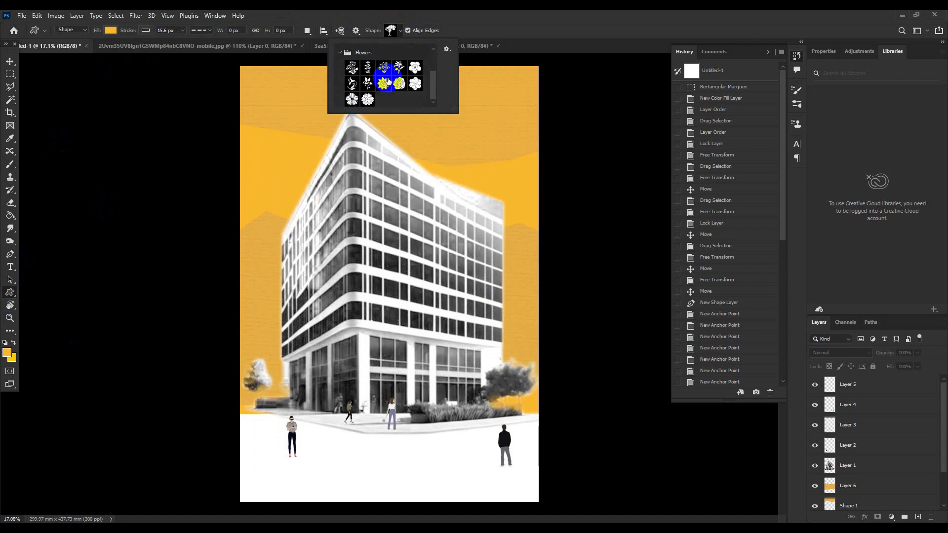
left_click(340, 54)
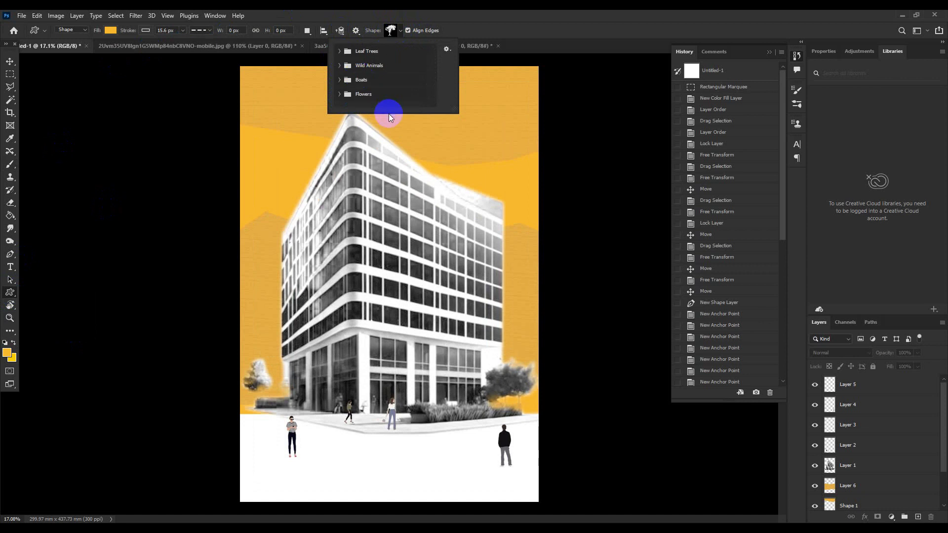
key("ctrl+plus")
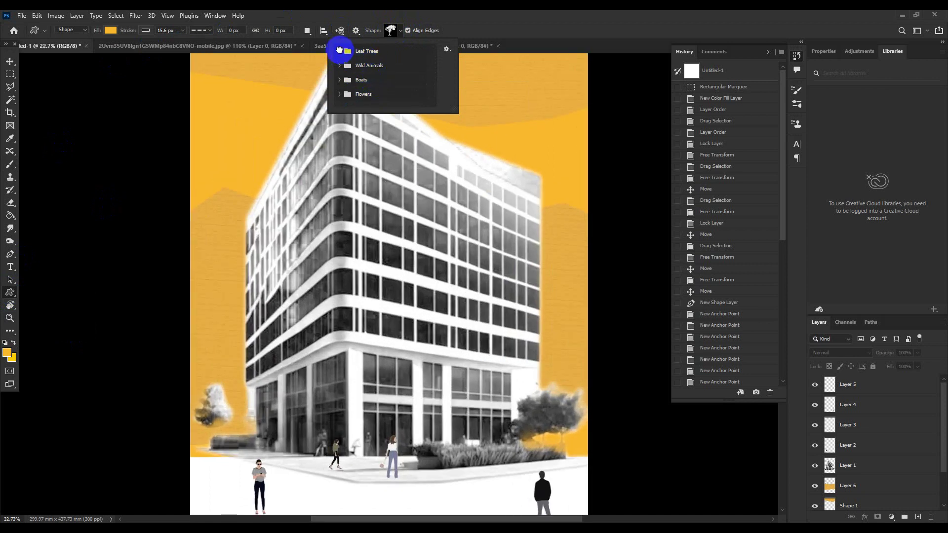
left_click(339, 50)
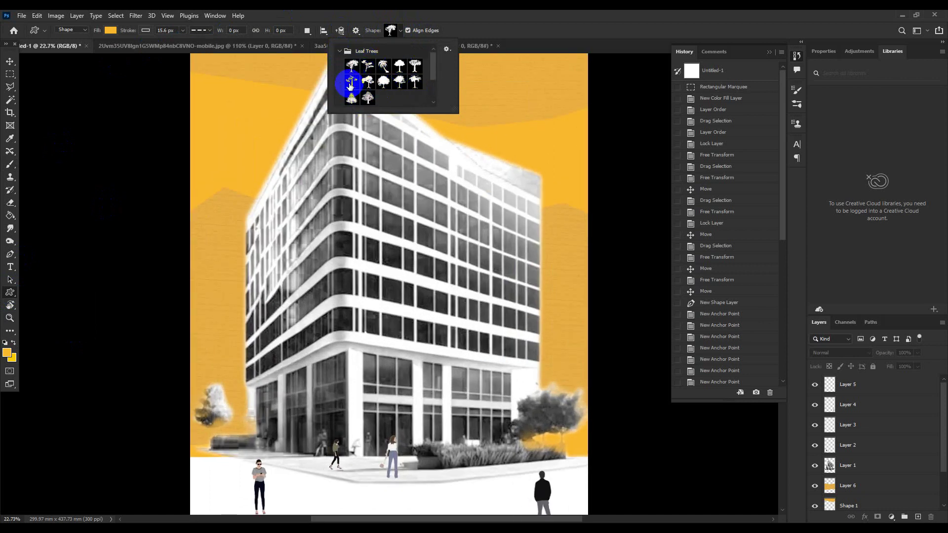
left_click(351, 99)
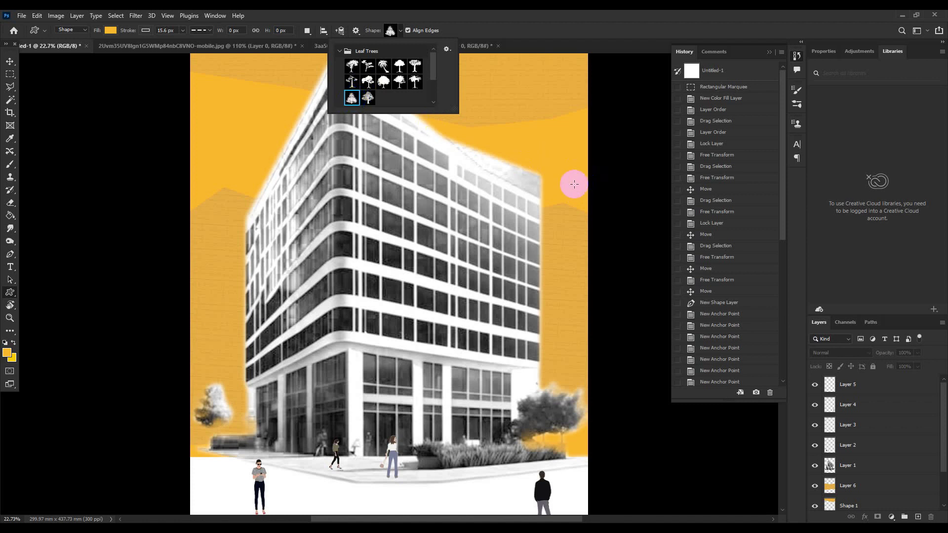
Step: Set the foreground colour to black
left_click(7, 354)
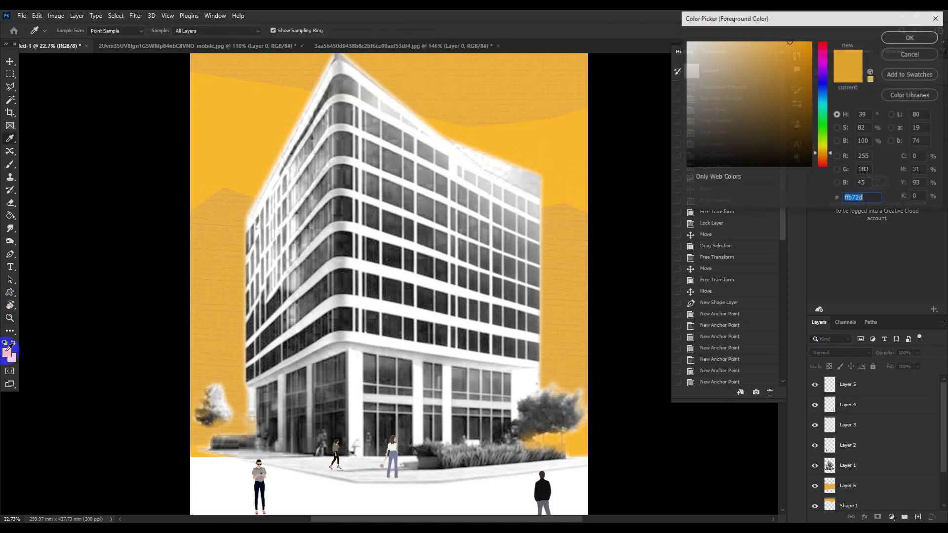
left_click_drag(724, 117, 654, 193)
left_click(391, 30)
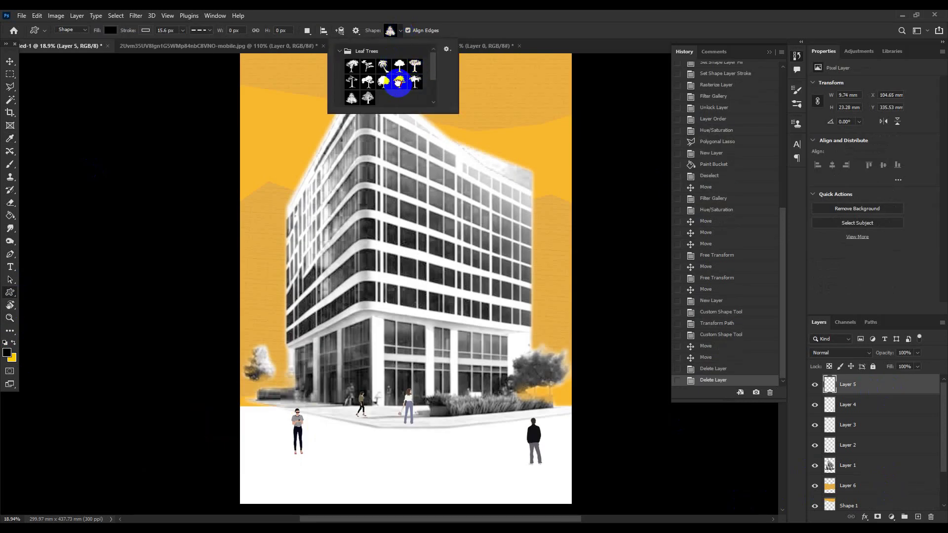
Step: Create the 100×100 px Elm Tree shape, enlarge it, and move it to the left edge
left_click(279, 423)
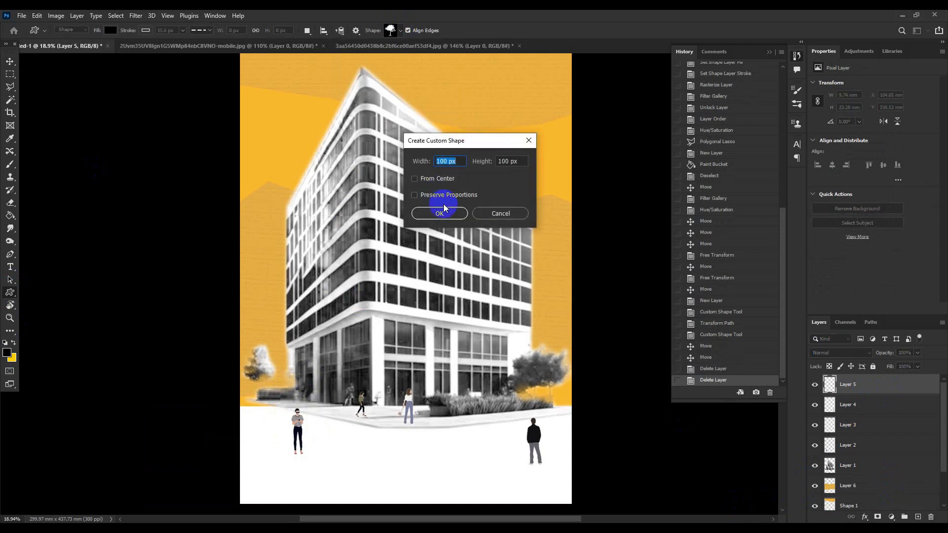
left_click(445, 212)
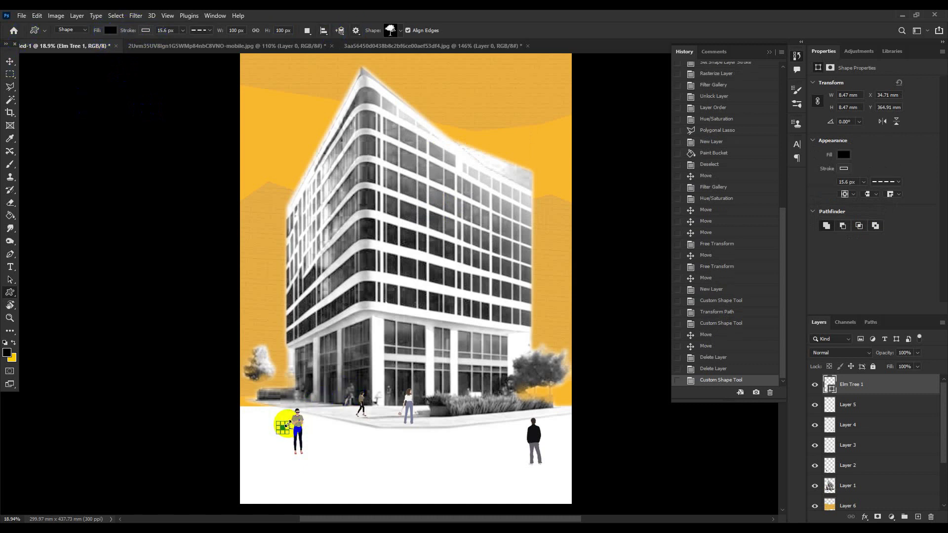
mouse_move(290, 417)
left_mouse_down()
mouse_move(327, 392)
mouse_move(358, 349)
left_mouse_up()
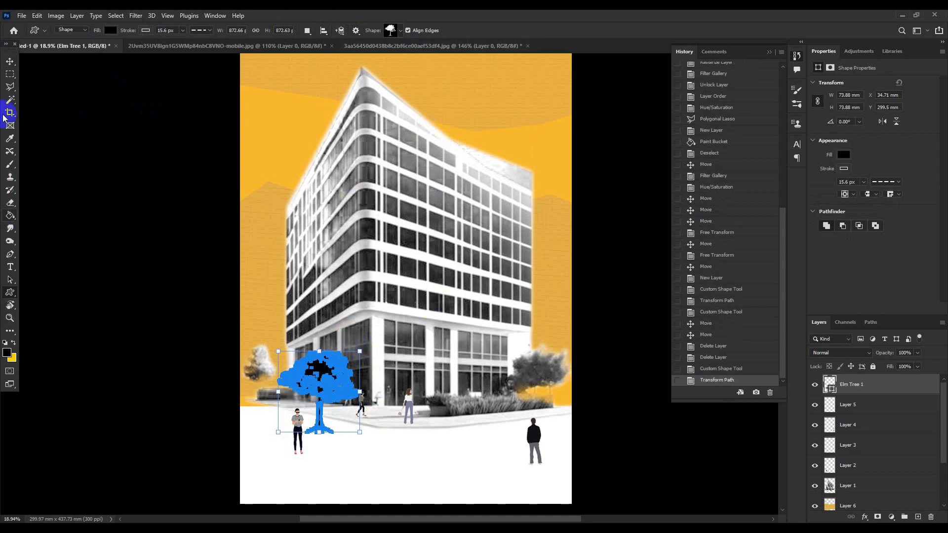
left_click(10, 61)
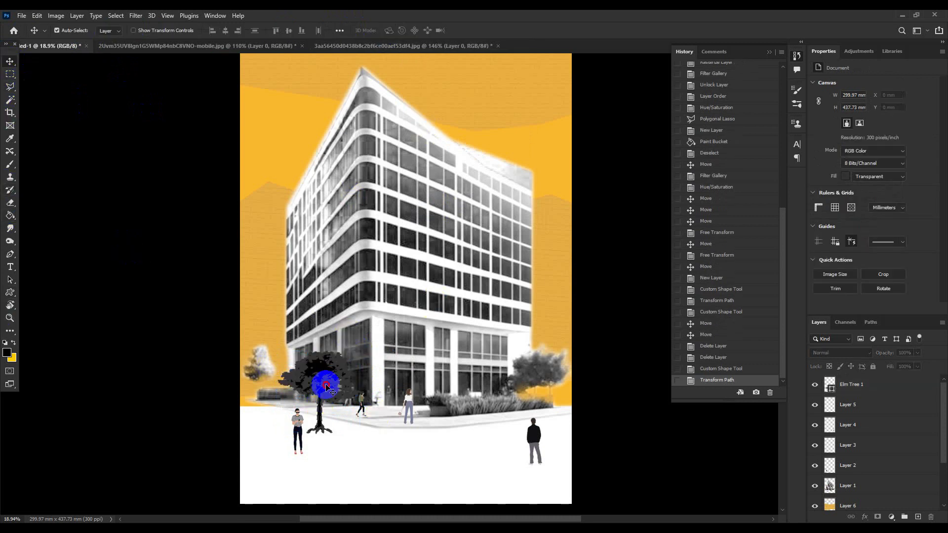
left_click_drag(294, 386, 257, 387)
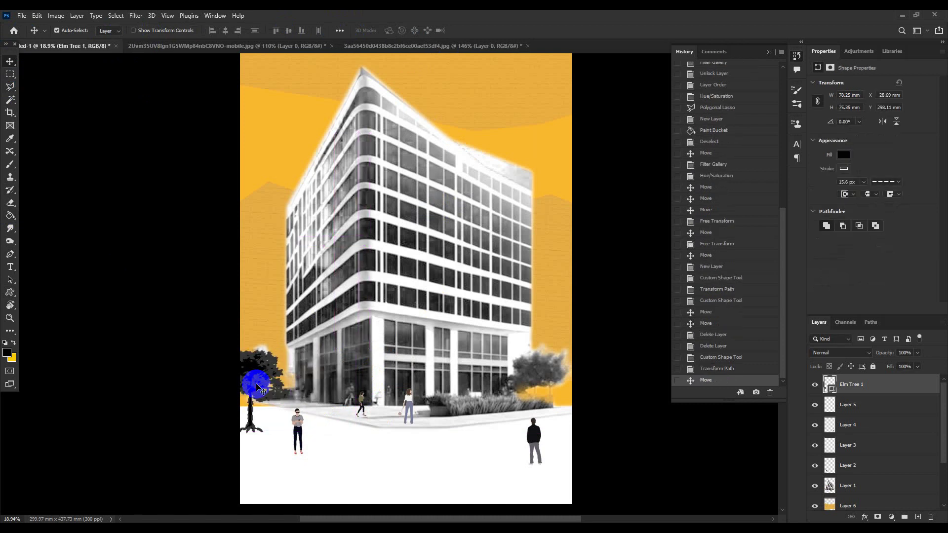
Step: Switch the shape tool to Ellipse, then deselect the elm tree layer with Move
scroll(270, 369, "down", 1)
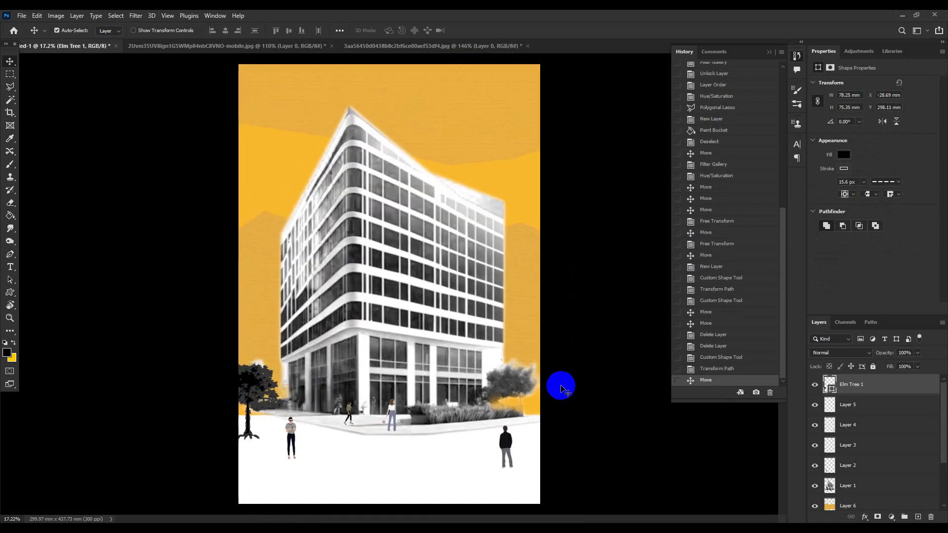
scroll(564, 390, "down", 2)
scroll(564, 390, "up", 1)
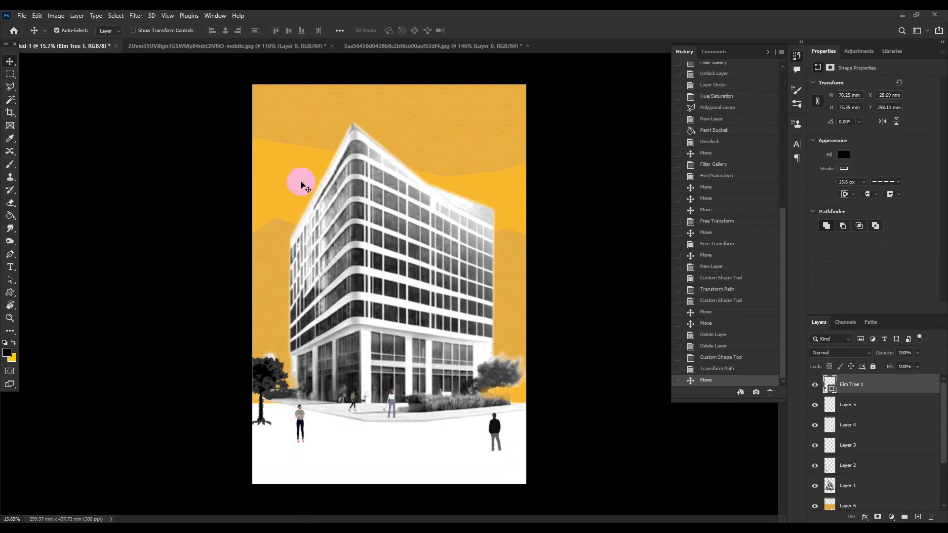
left_click(10, 295)
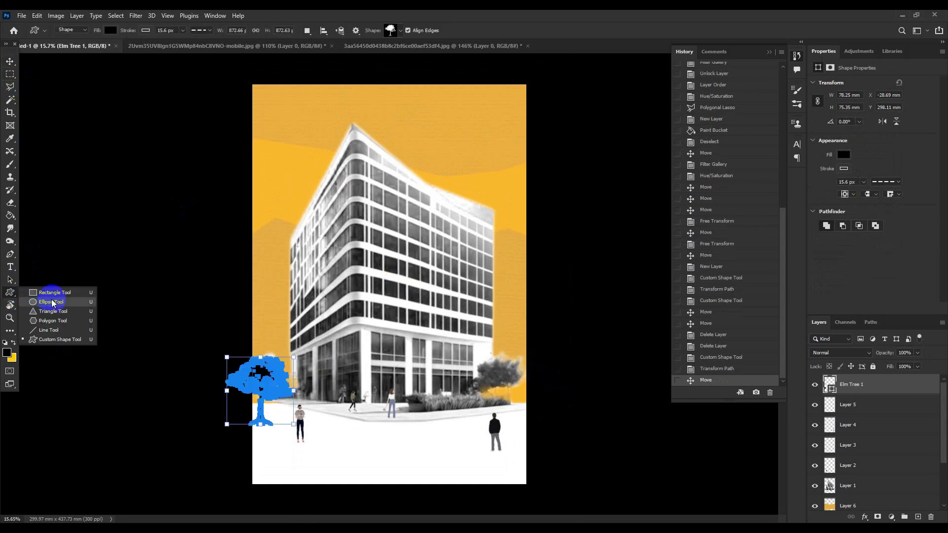
left_click(52, 302)
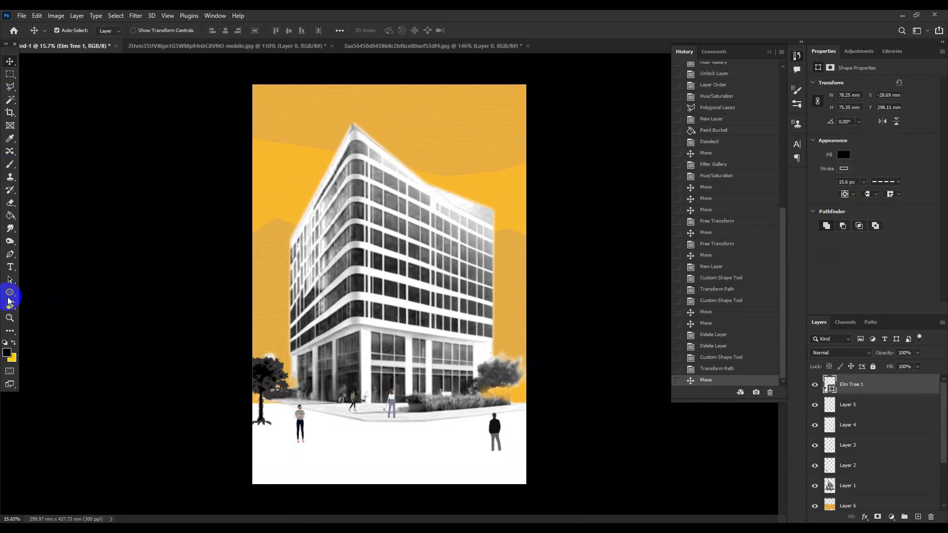
left_click(10, 62)
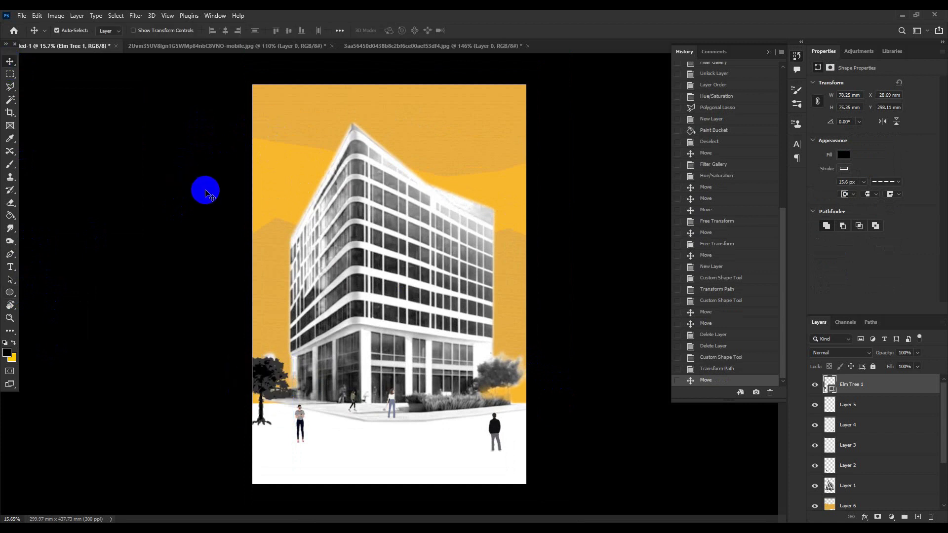
left_click(217, 212)
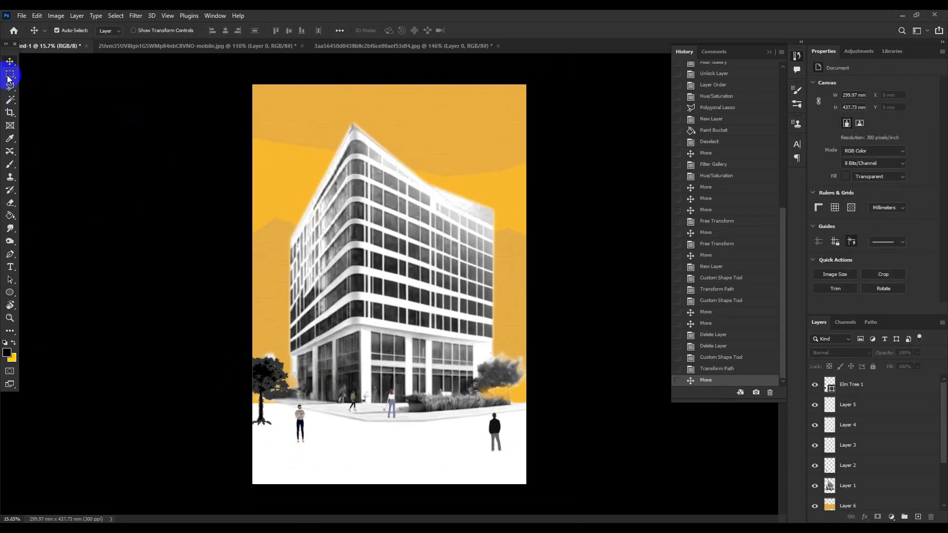
Step: Draw a circular elliptical selection over the building's upper left and add a new layer above Layer 6
left_click(10, 74)
left_click(49, 84)
left_click_drag(279, 114, 402, 237)
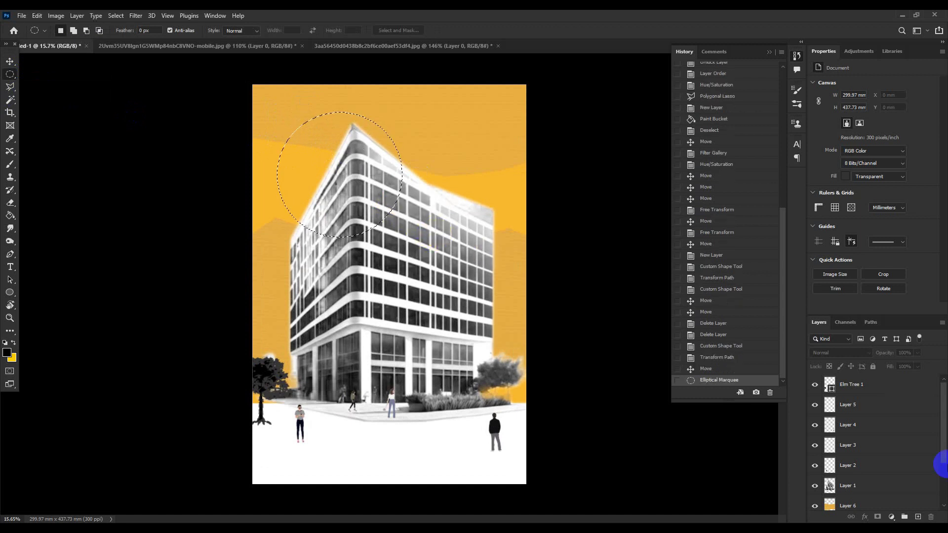
scroll(904, 464, "down", 2)
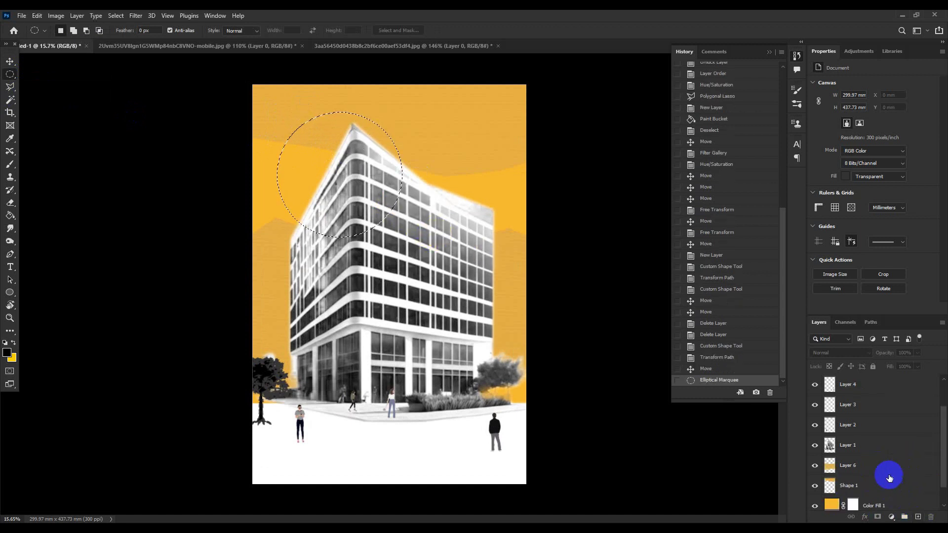
left_click(898, 475)
left_click(918, 517)
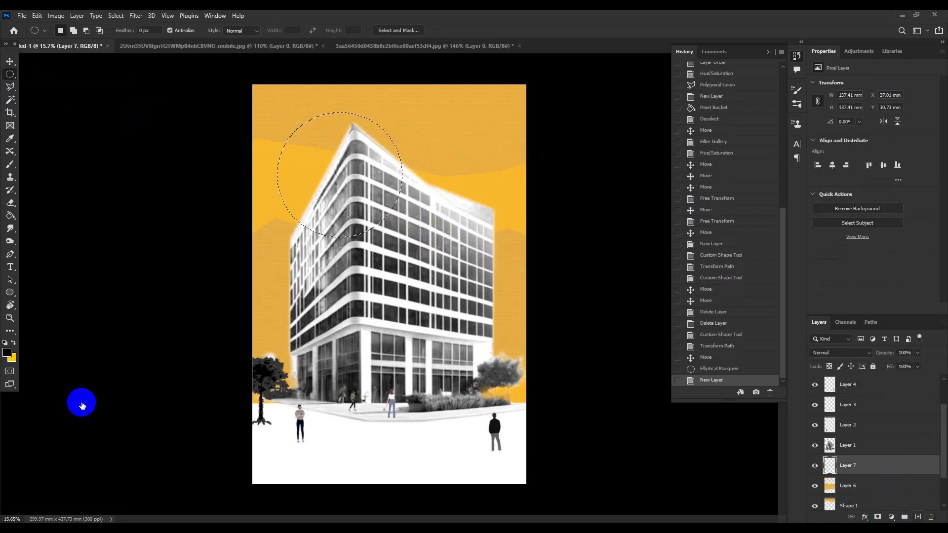
Step: Fill the circular selection with orange on the new layer and deselect
left_click(7, 352)
left_click(817, 158)
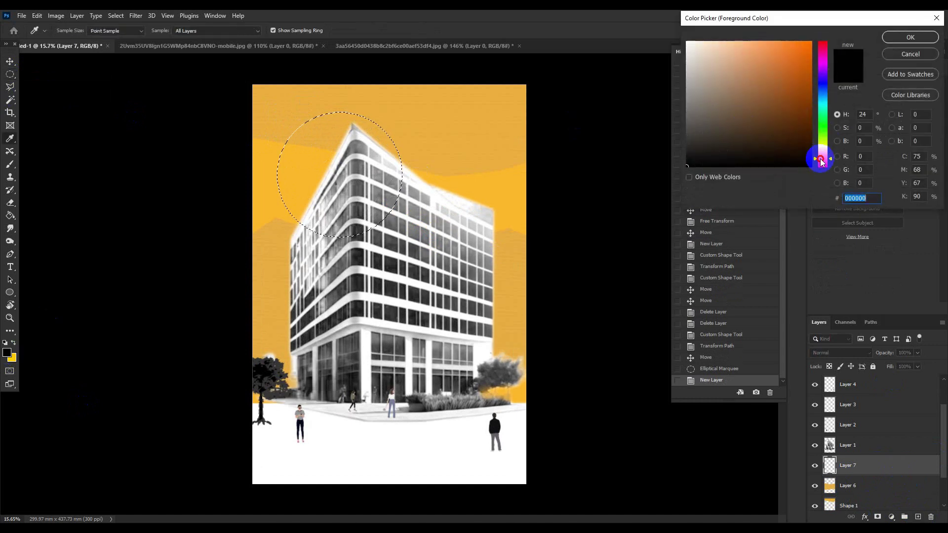
left_click(785, 61)
left_click(910, 37)
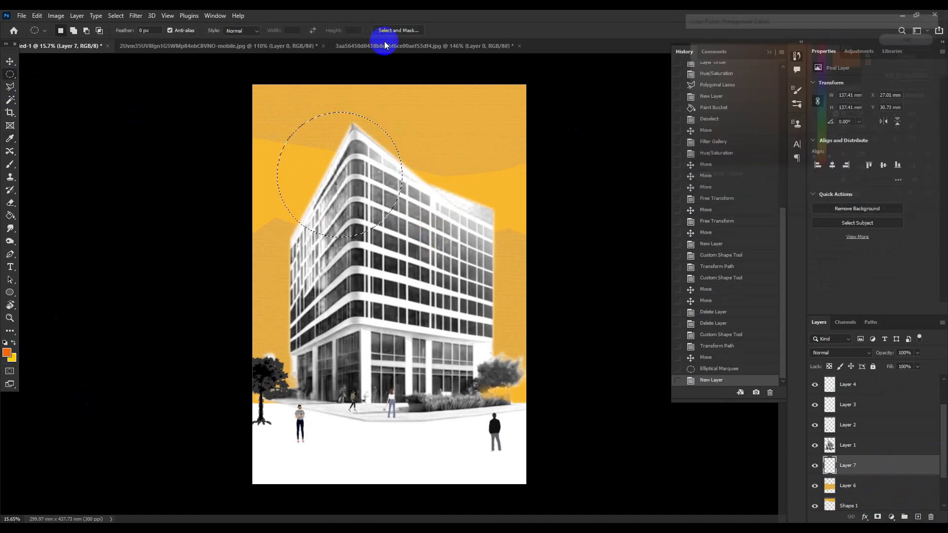
left_click(10, 216)
left_click(319, 143)
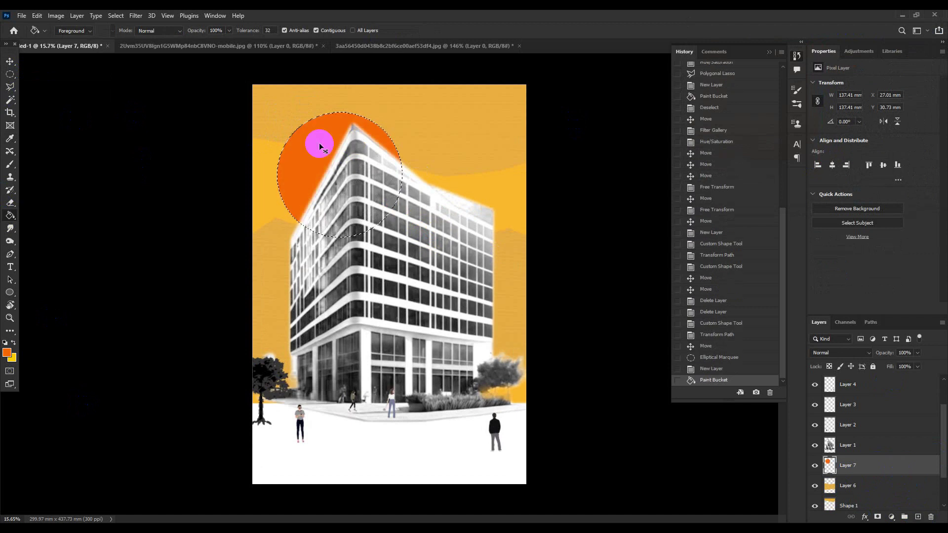
key("ctrl+d")
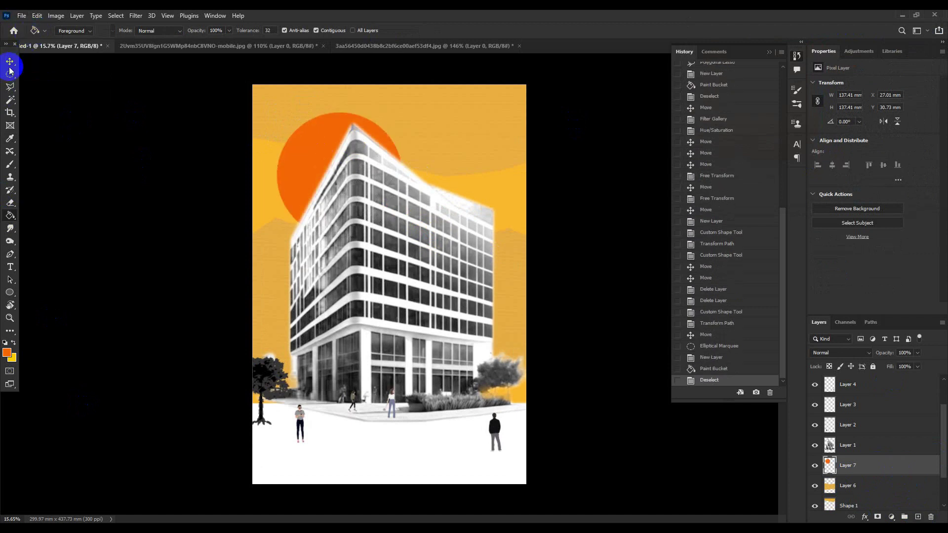
Step: Move the orange sun circle up and to the left behind the building
left_click(9, 61)
left_click_drag(298, 166, 278, 145)
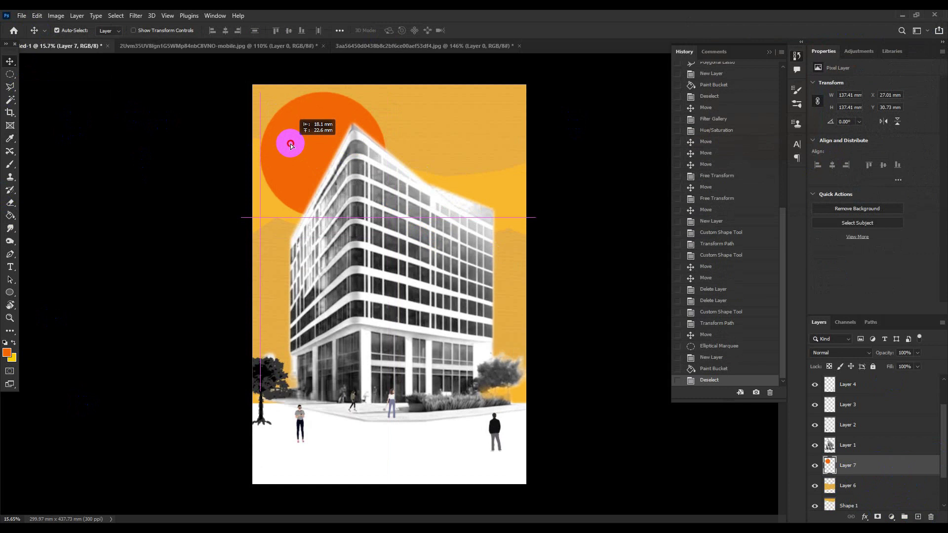
left_click(555, 222)
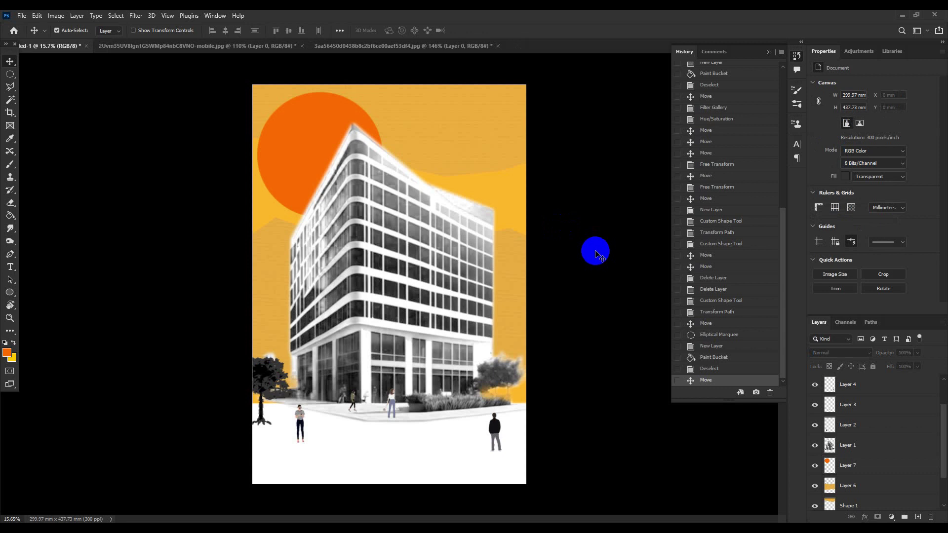
Step: Add a new empty shadow layer above Layer 7, the orange sun layer
left_click(944, 481)
scroll(944, 483, "down", 2)
left_click(912, 480)
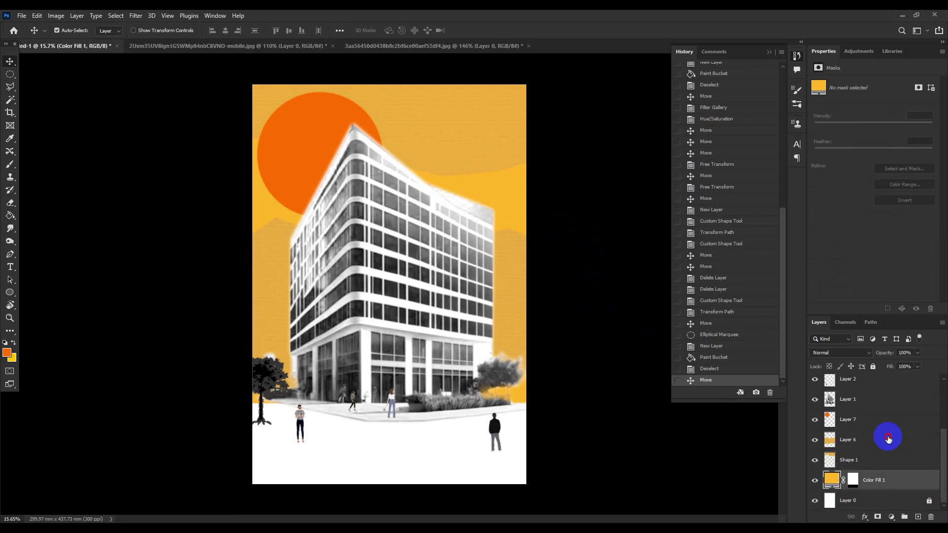
left_click(881, 420)
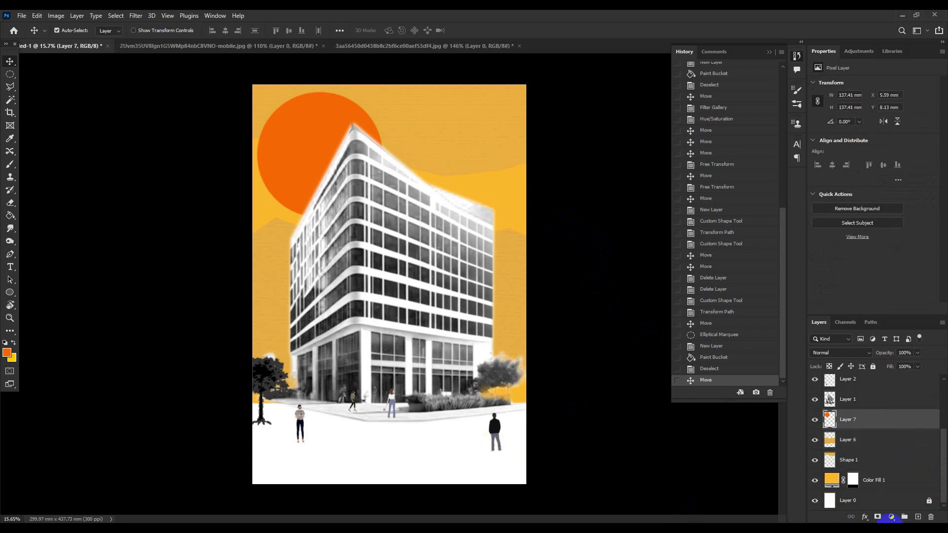
left_click(919, 517)
Step: Set the foreground to black and choose the Soft Round brush at 0% hardness
left_click(7, 353)
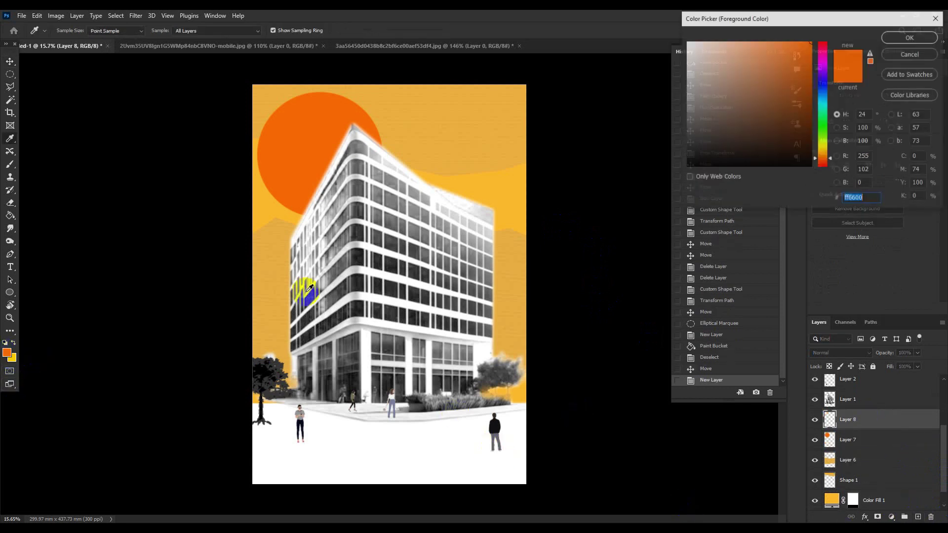
left_click_drag(697, 159, 677, 167)
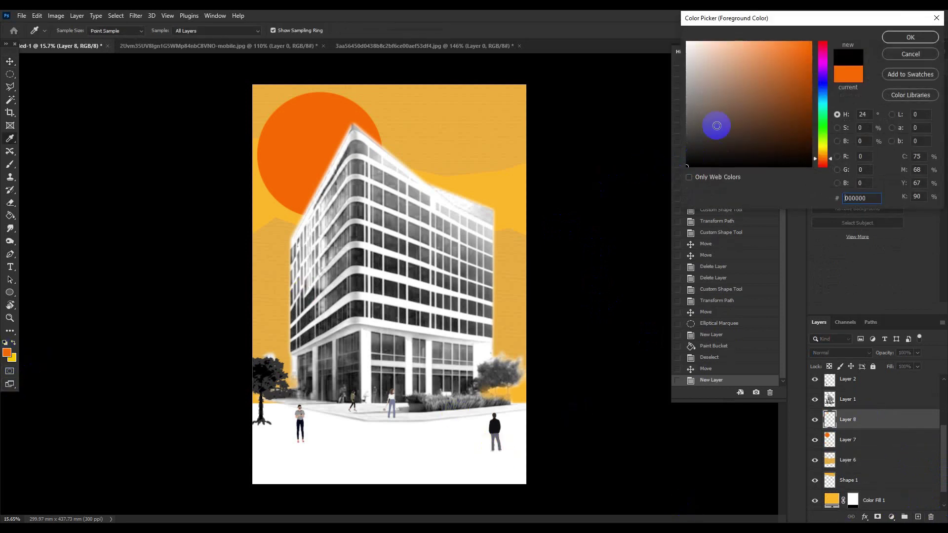
left_click(910, 37)
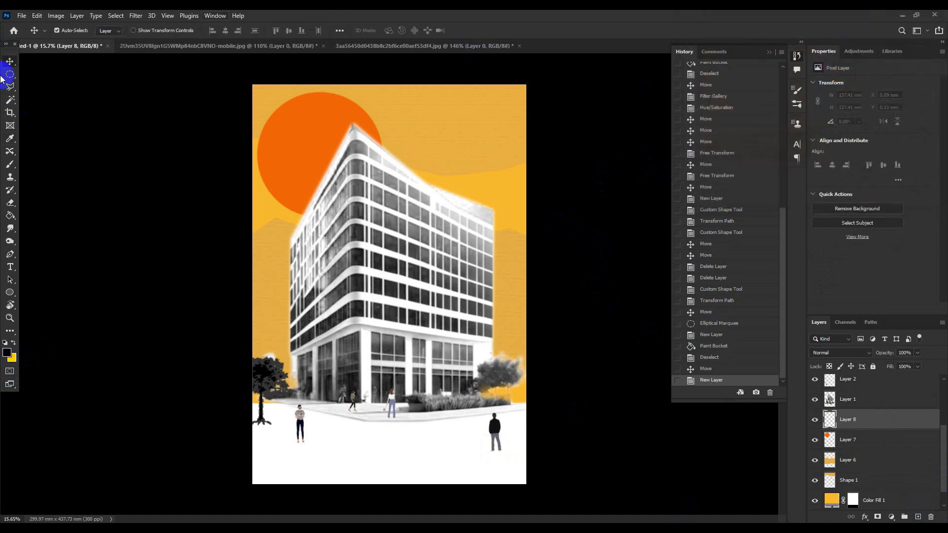
left_click(7, 170)
left_click(68, 30)
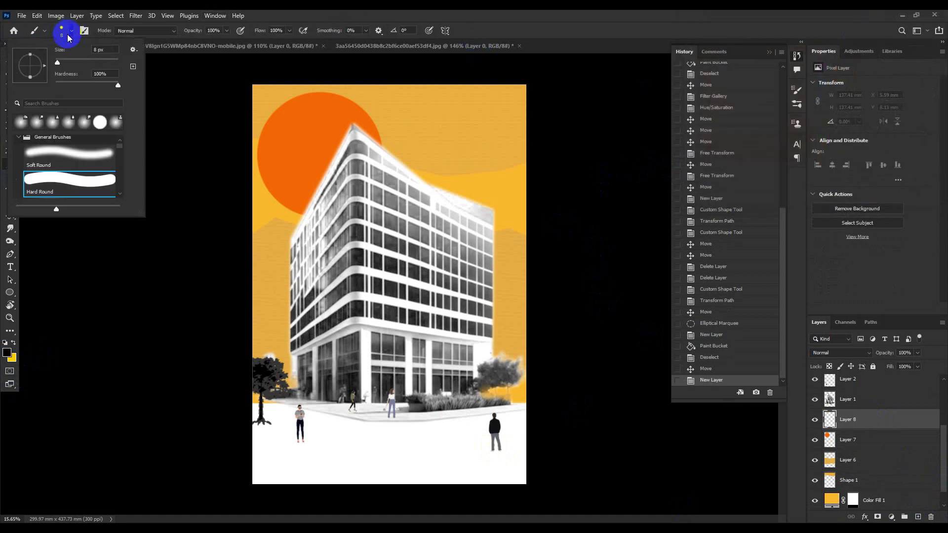
left_click(82, 153)
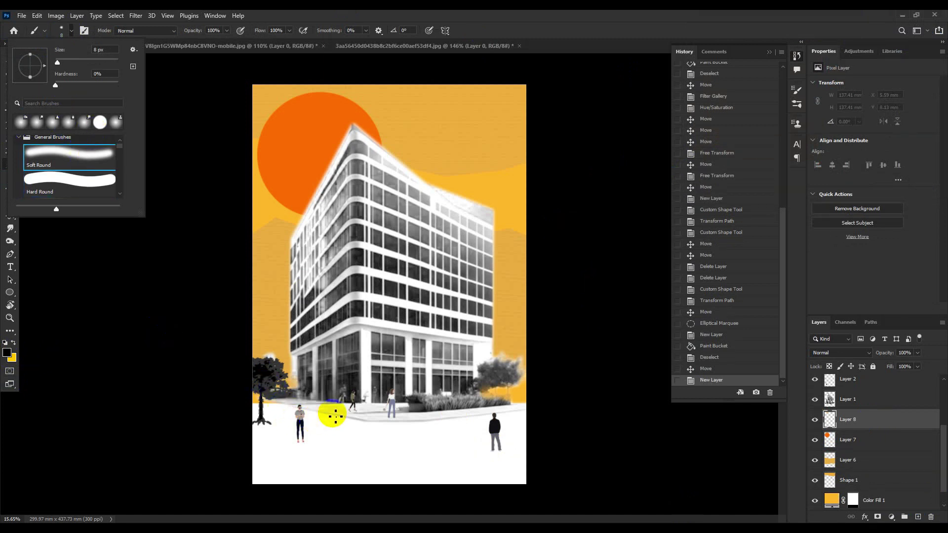
Step: Paint soft black shadows on the ground under the two men and the woman
left_click(303, 432)
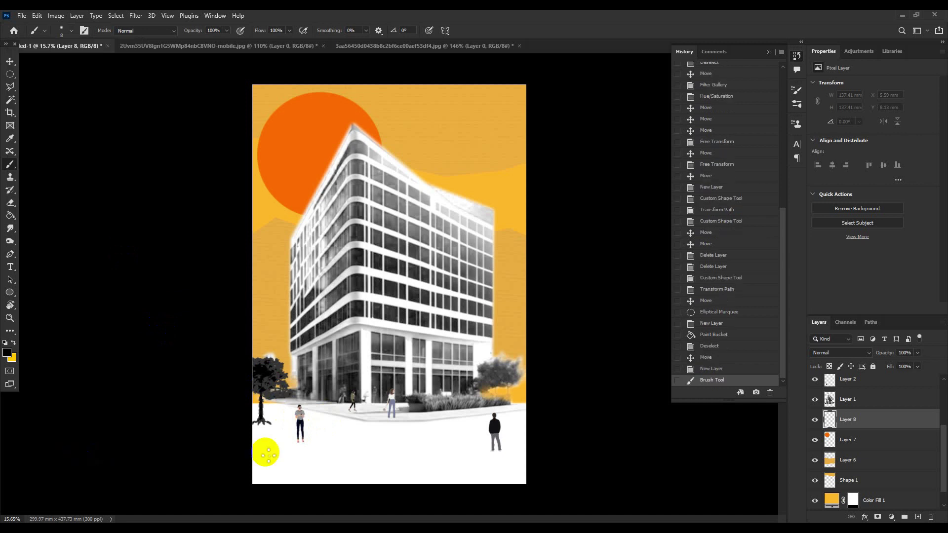
left_click_drag(265, 451, 344, 449)
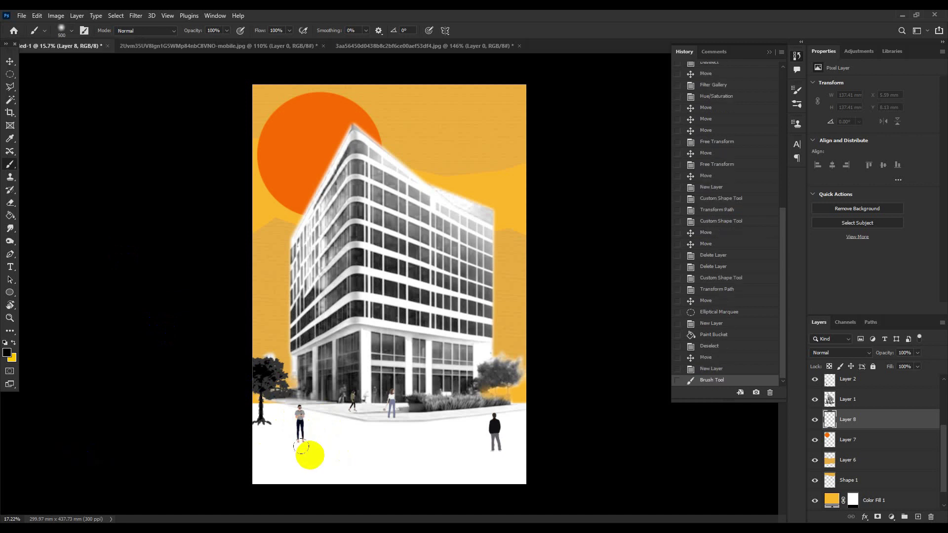
scroll(307, 450, "up", 1)
key("bracketright")
left_click(289, 459)
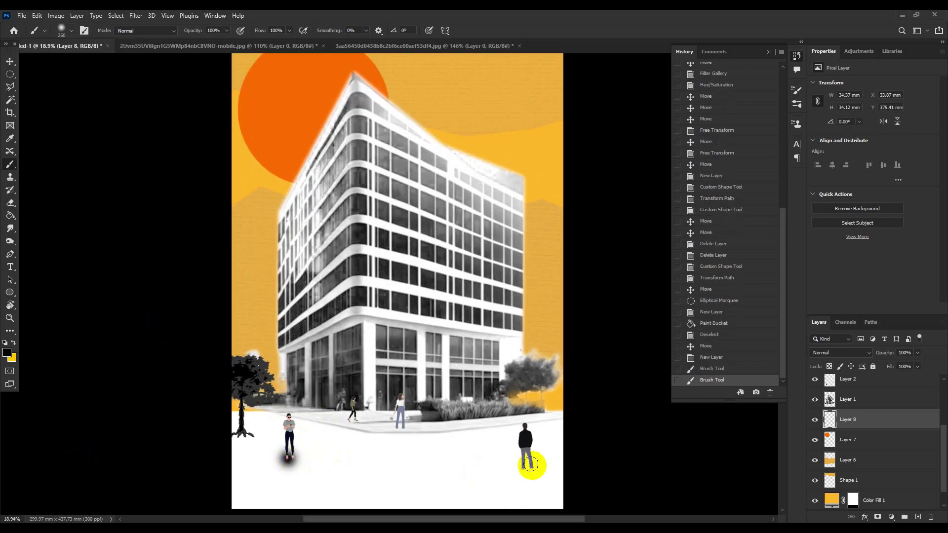
left_click(526, 464)
key("bracketleft")
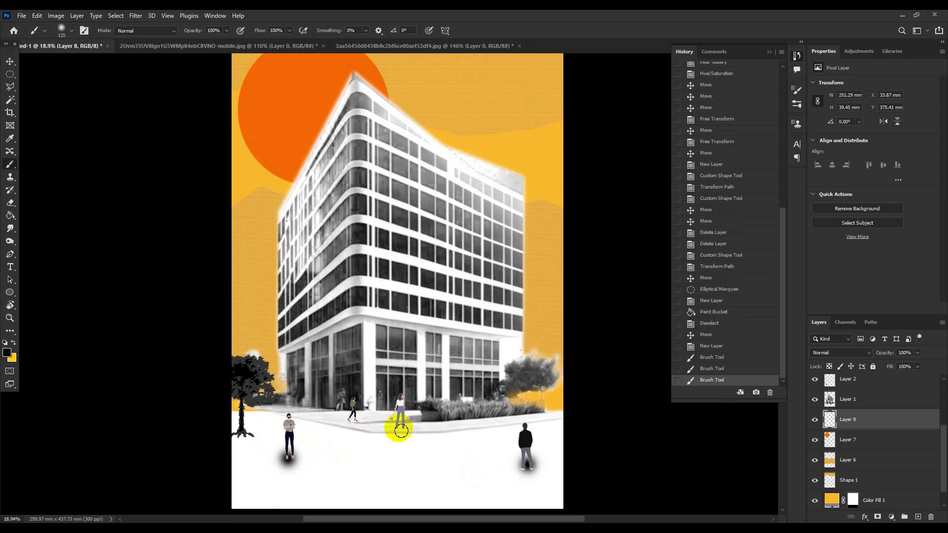
left_click(400, 432)
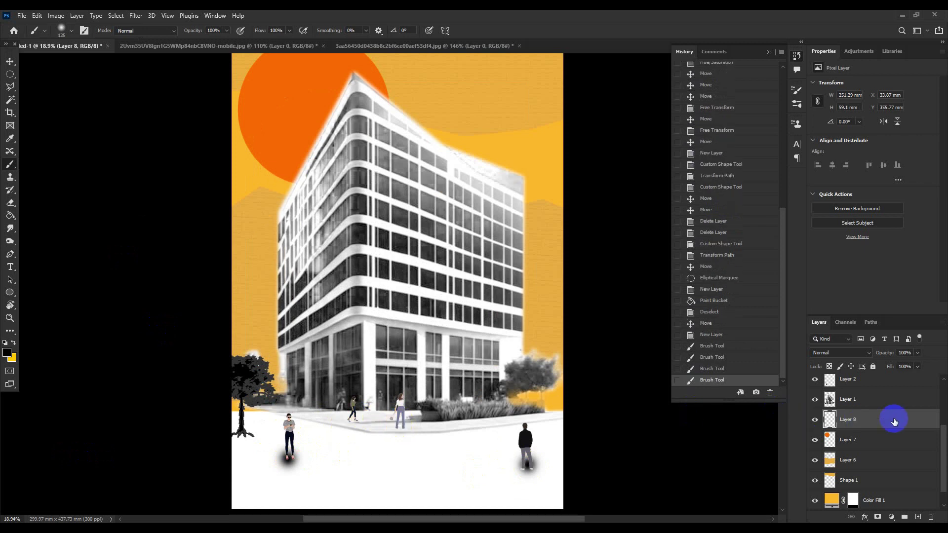
Step: Move the shadow layer above Layer 1 and add a shadow under the walking man
left_click_drag(896, 422, 894, 391)
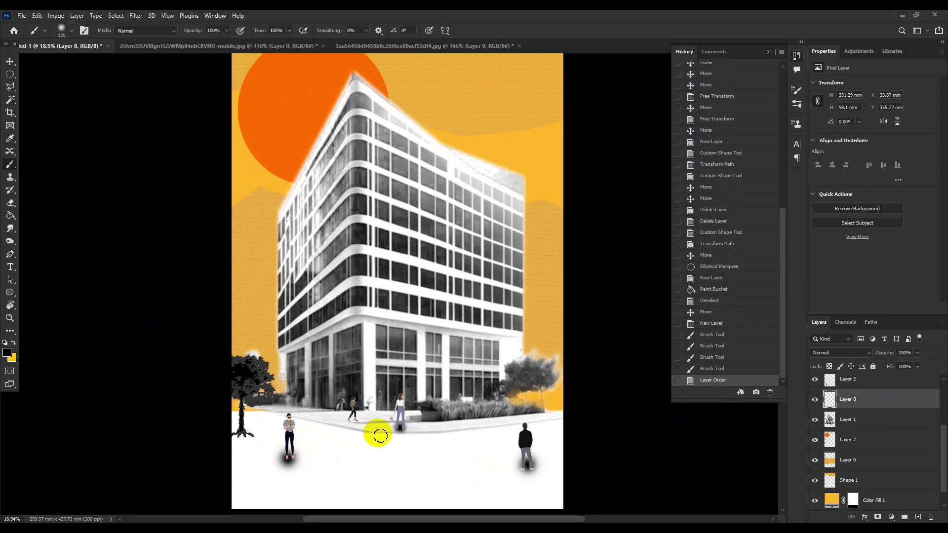
left_click(354, 421)
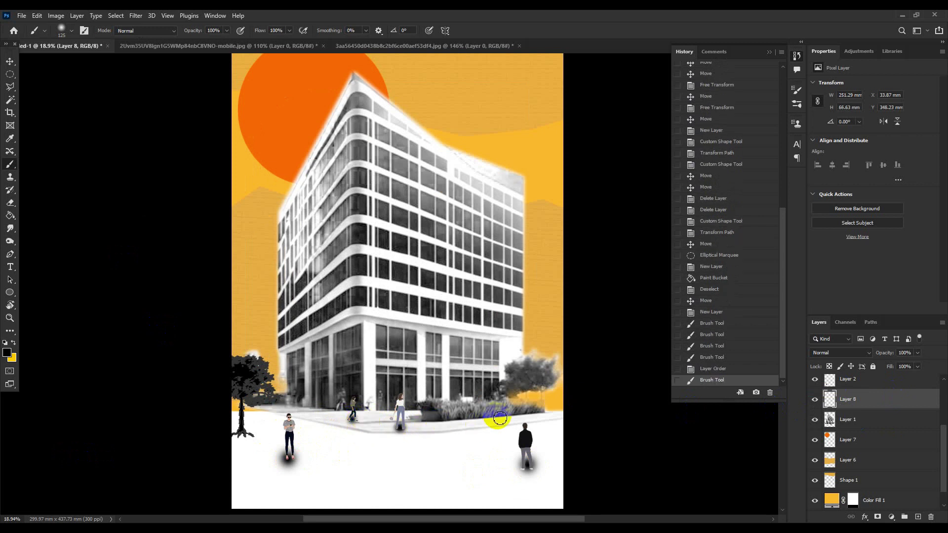
left_click(135, 16)
mouse_move(141, 142)
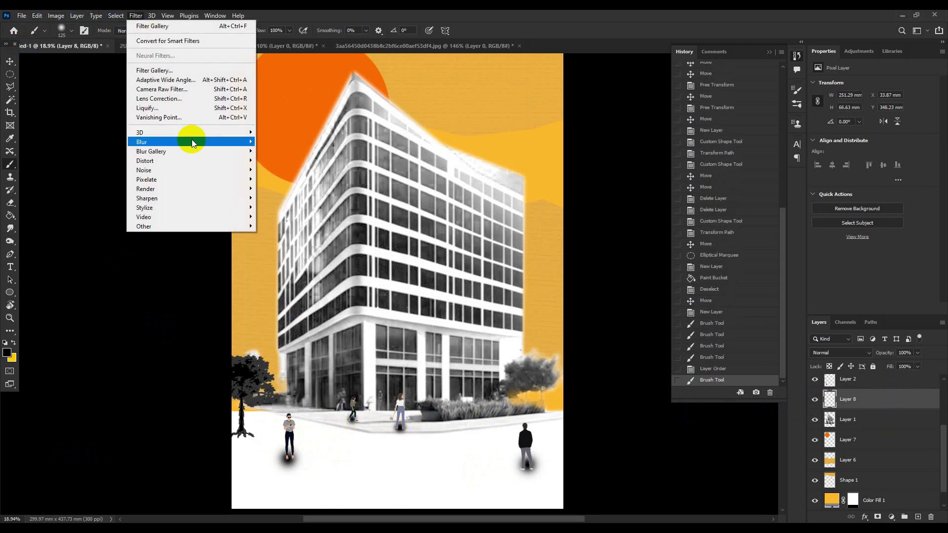
Step: Soften the foot shadows on Layer 8 with a Gaussian Blur
left_click(293, 186)
mouse_move(567, 266)
left_mouse_down()
mouse_move(562, 254)
mouse_move(592, 257)
left_mouse_up()
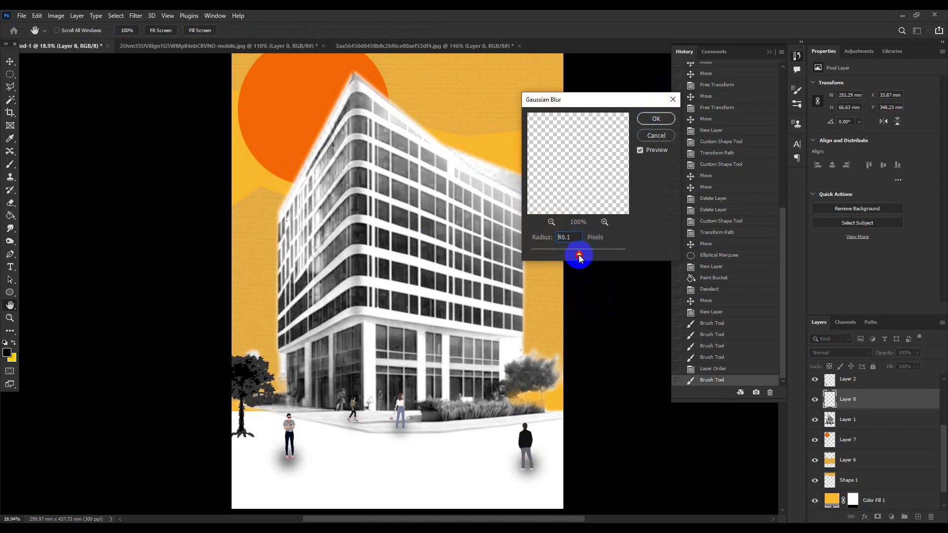
left_click(655, 119)
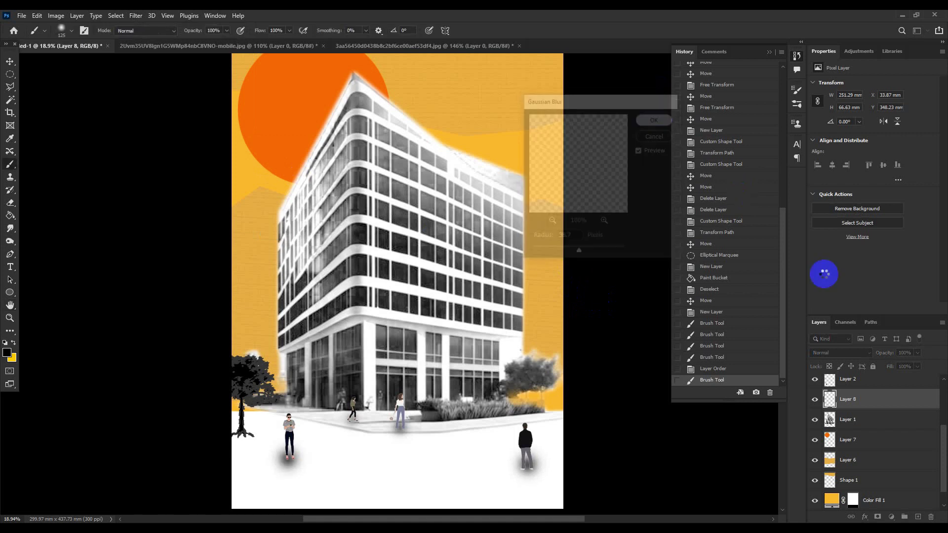
Step: Lower the shadow layer's opacity to 41% and check the result
left_click(918, 354)
left_click_drag(919, 364, 903, 366)
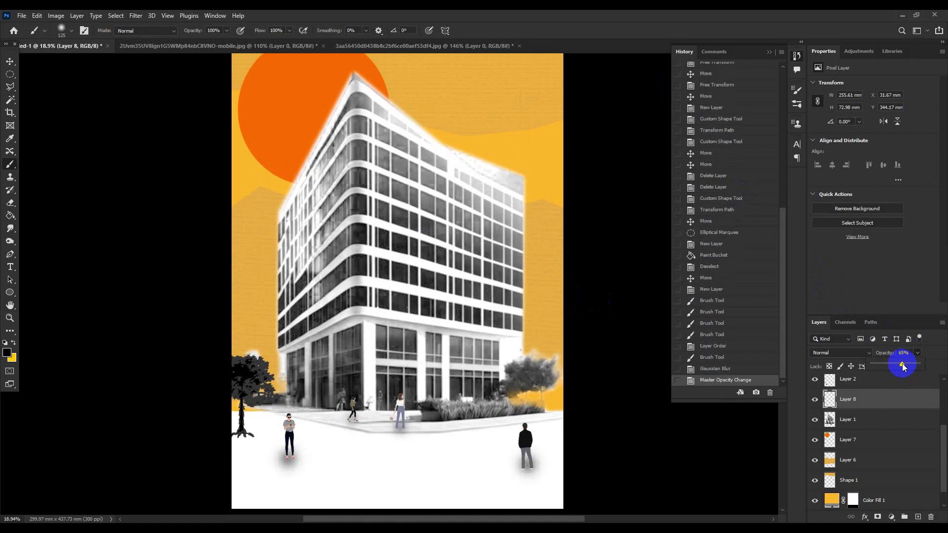
key("v")
scroll(201, 324, "down", 3)
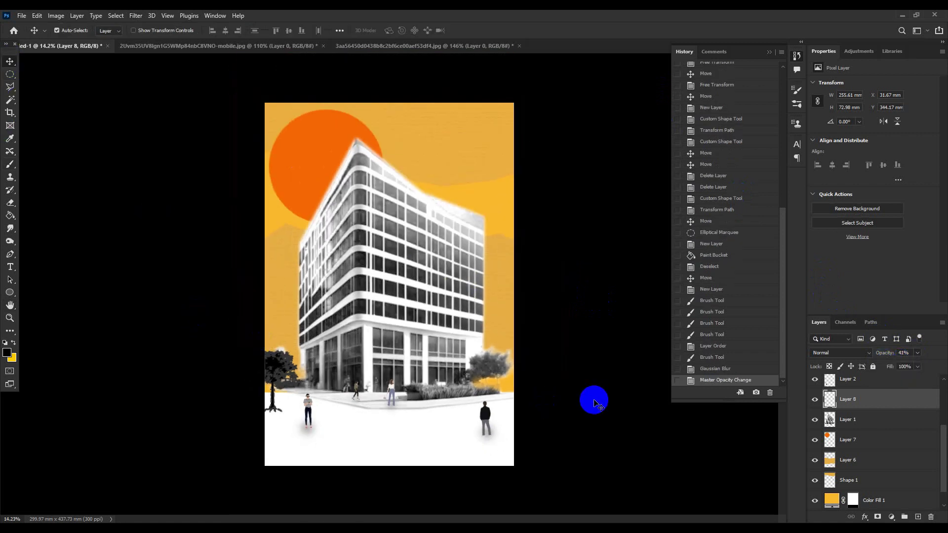
left_click(618, 395)
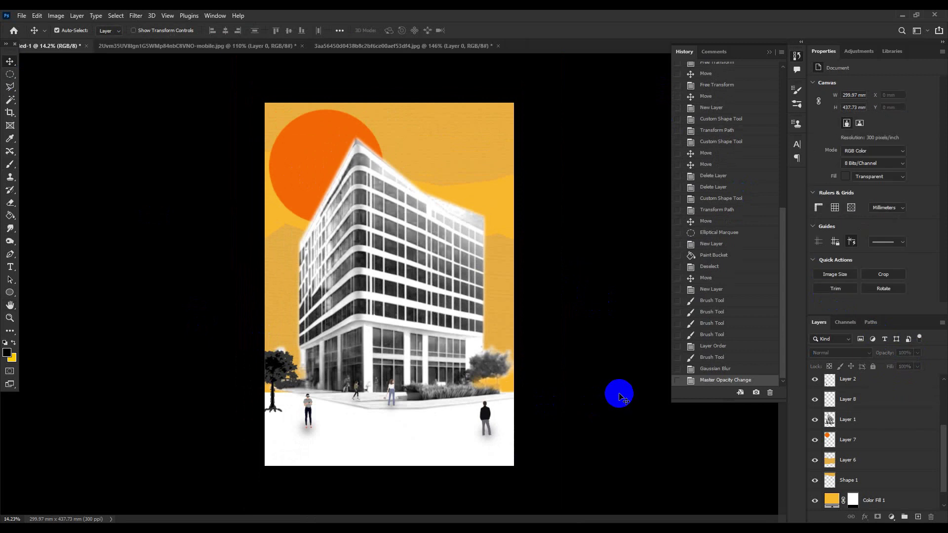
scroll(618, 394, "up", 2)
scroll(619, 393, "down", 2)
scroll(619, 393, "up", 1)
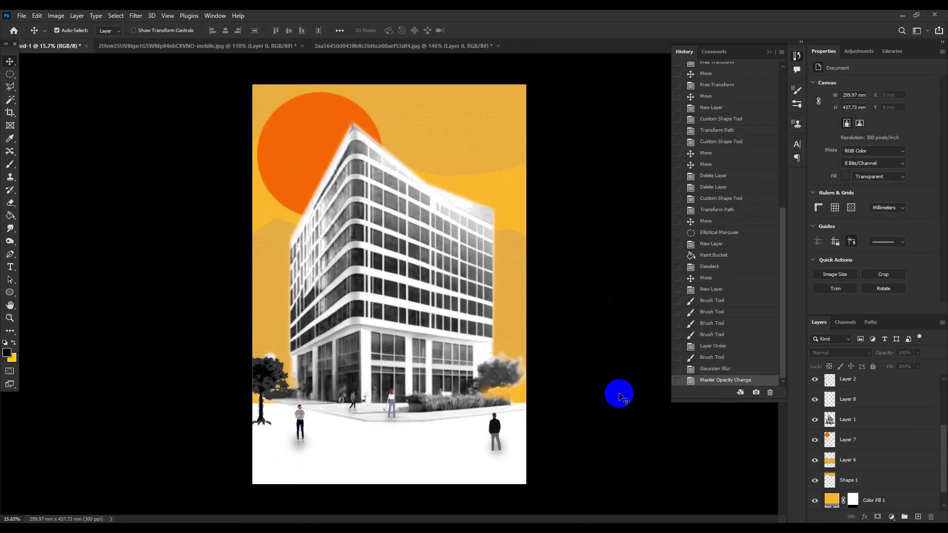